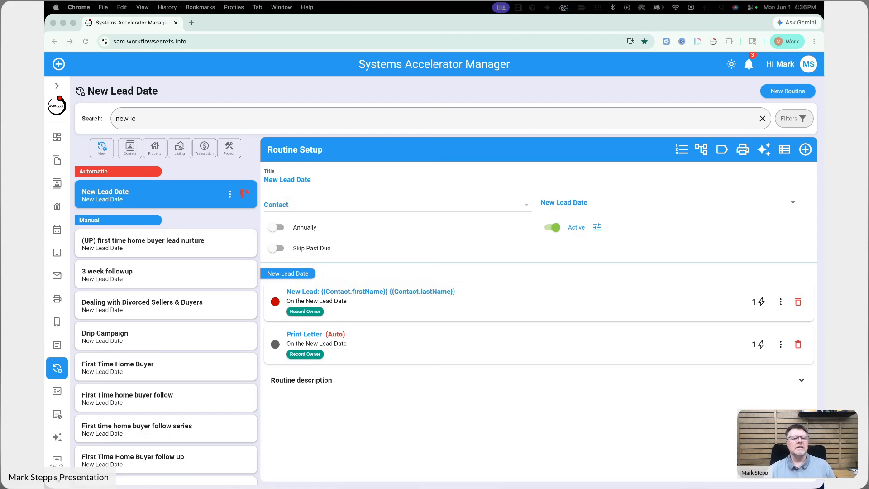
Step: Open the 'Thank you for visiting our website' template from the Templates library for editing
left_click(224, 89)
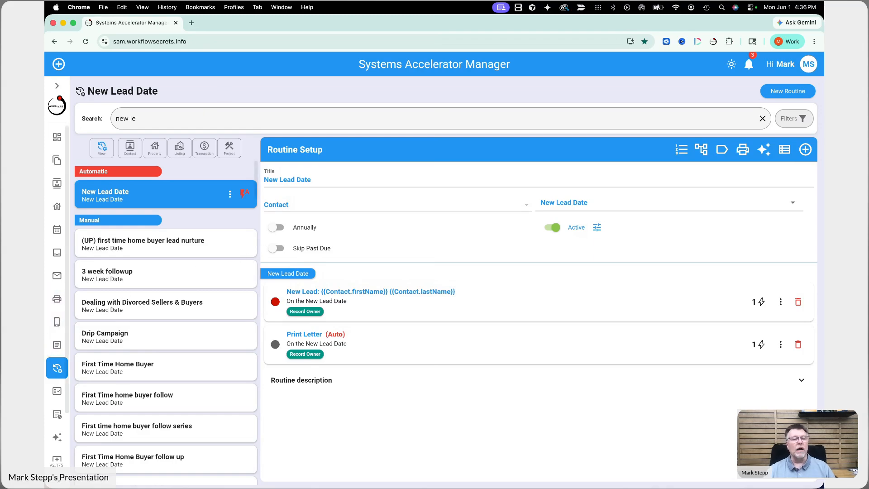
left_click(57, 349)
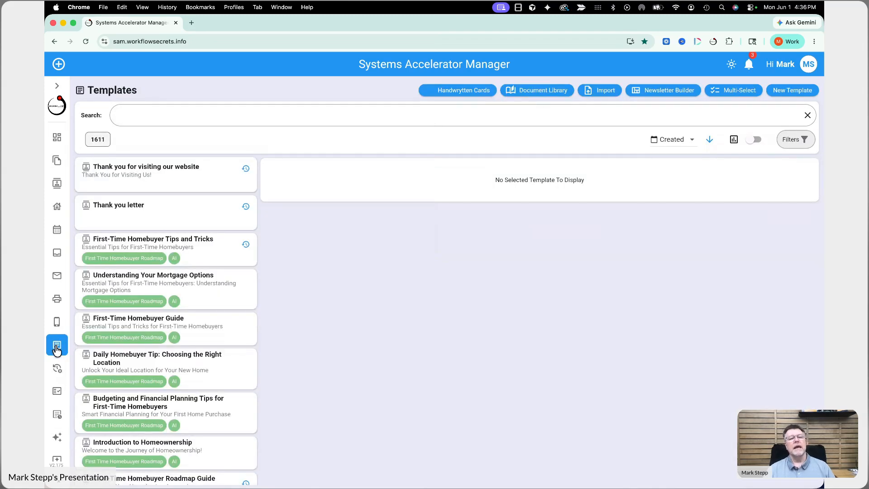
left_click(208, 187)
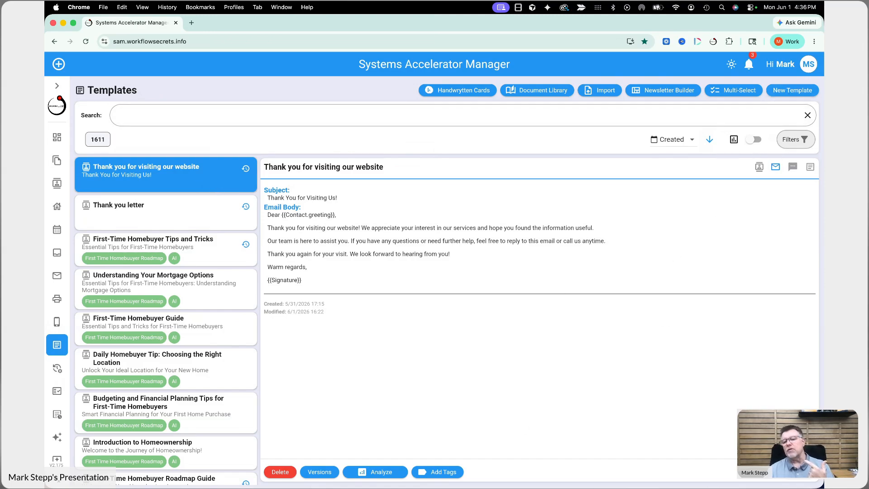
left_click(803, 476)
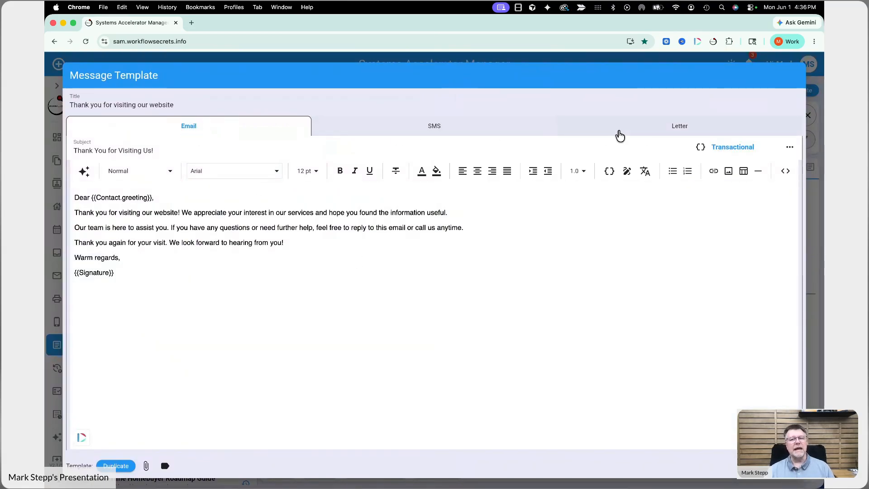
Step: Look through the template's Letter, SMS and Email versions, ending on the Letter version
left_click(648, 136)
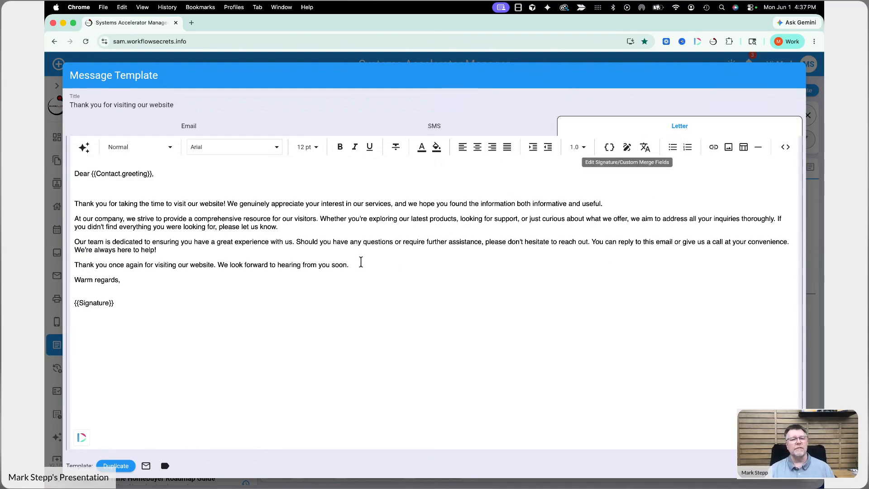
left_click(433, 128)
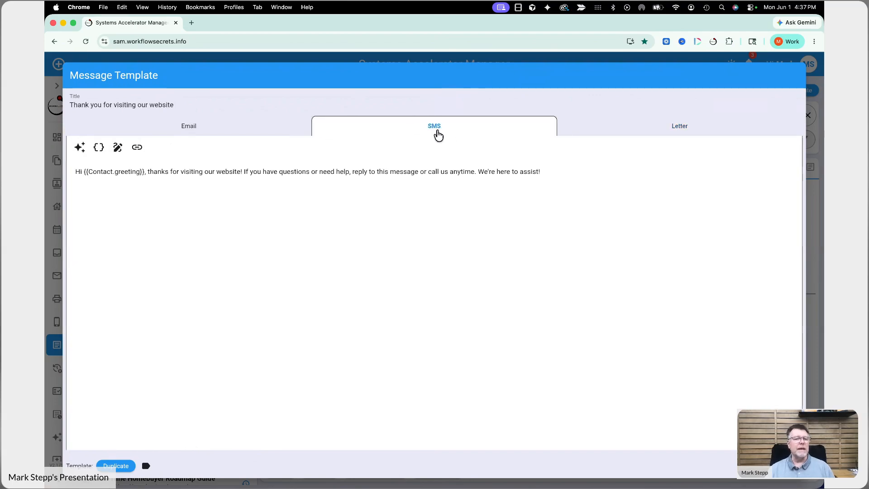
left_click(249, 132)
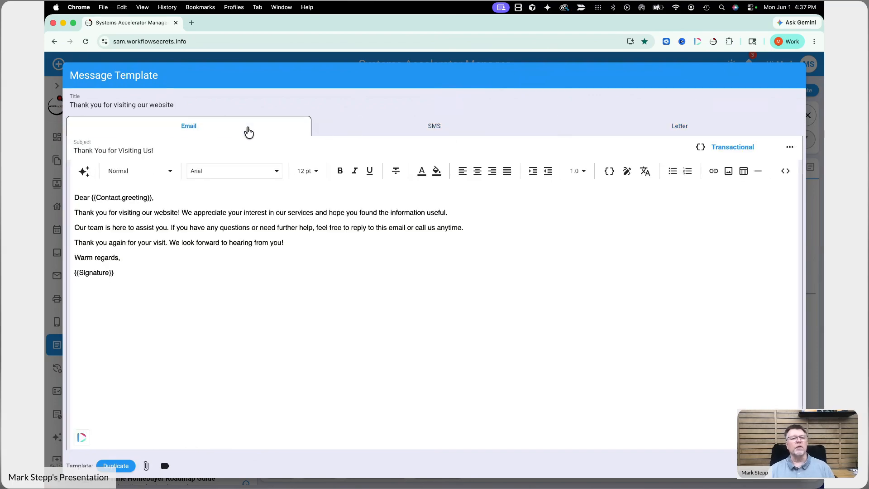
left_click(661, 131)
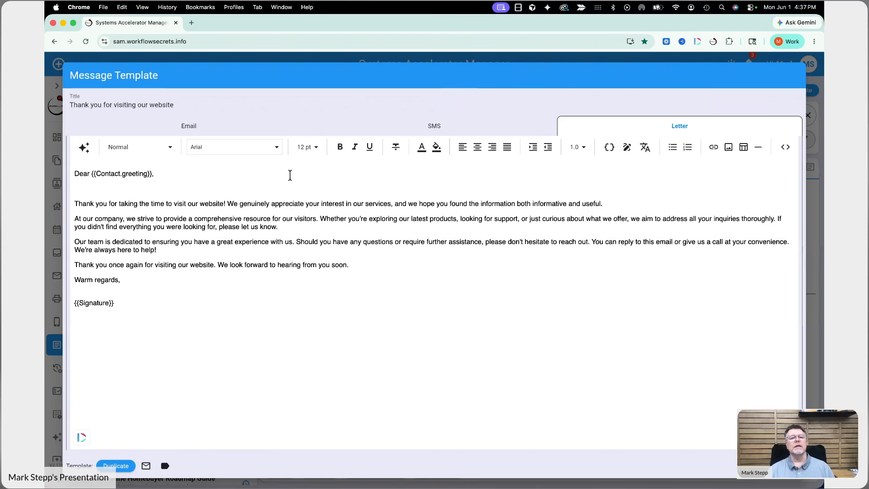
Step: Browse the font list but keep Arial, then place the cursor in the letter body
left_click(276, 148)
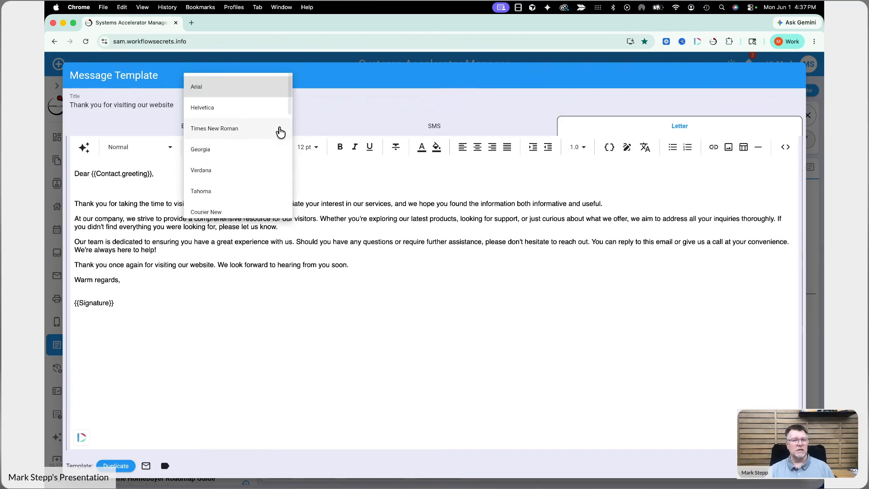
scroll(279, 132, "down", 3)
scroll(279, 133, "down", 3)
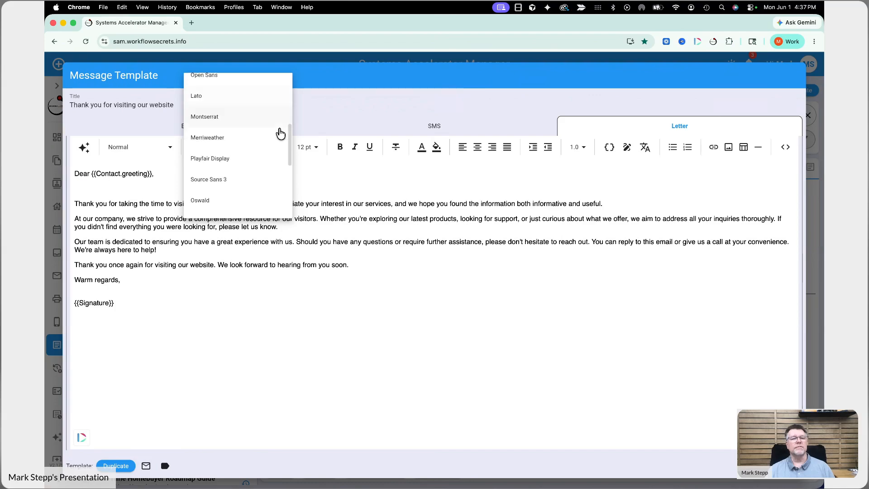
scroll(279, 133, "up", 6)
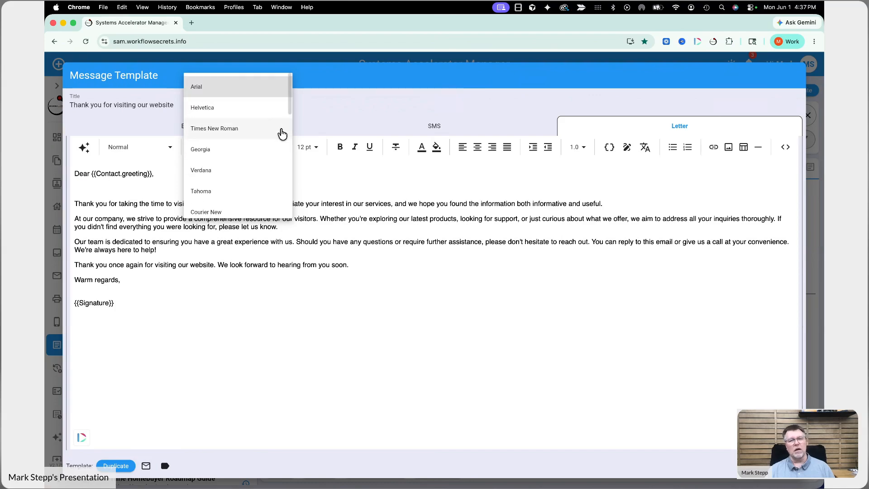
left_click(357, 77)
left_click(363, 267)
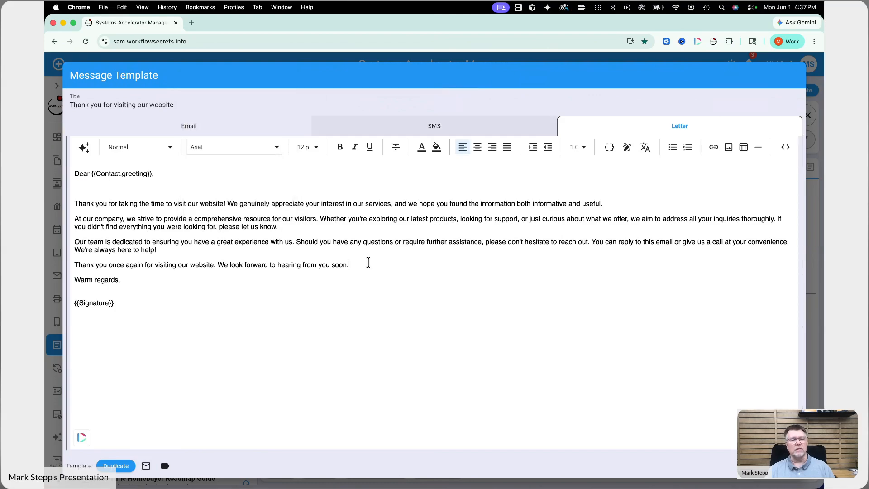
Step: Insert a blank line after the paragraph ending 'We're always here to help!'
mouse_move(119, 311)
left_mouse_down()
mouse_move(74, 242)
mouse_move(60, 169)
left_mouse_up()
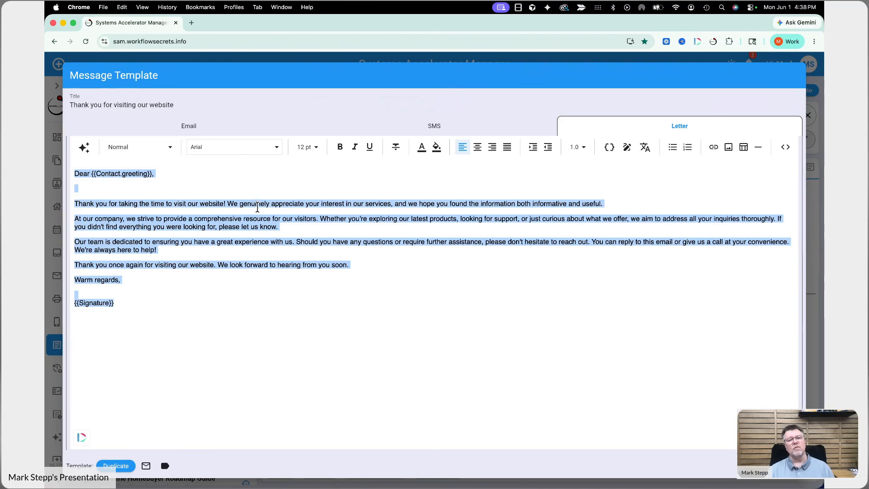
left_click(336, 218)
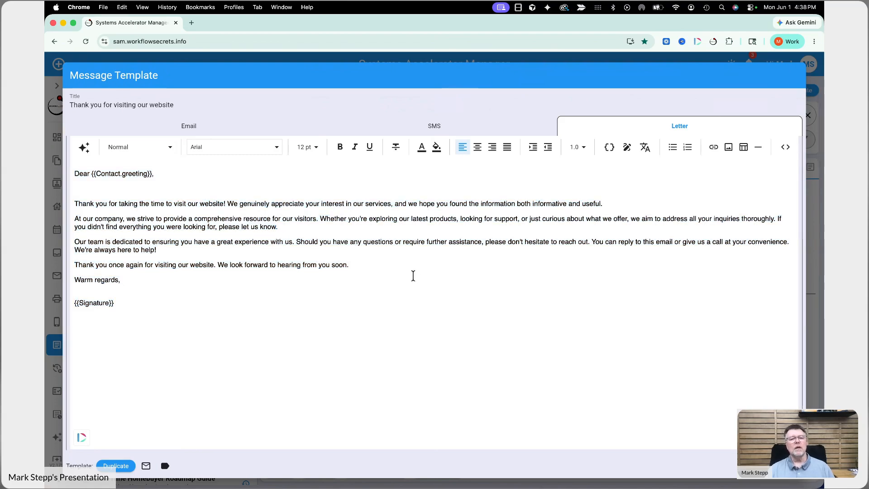
left_click(317, 252)
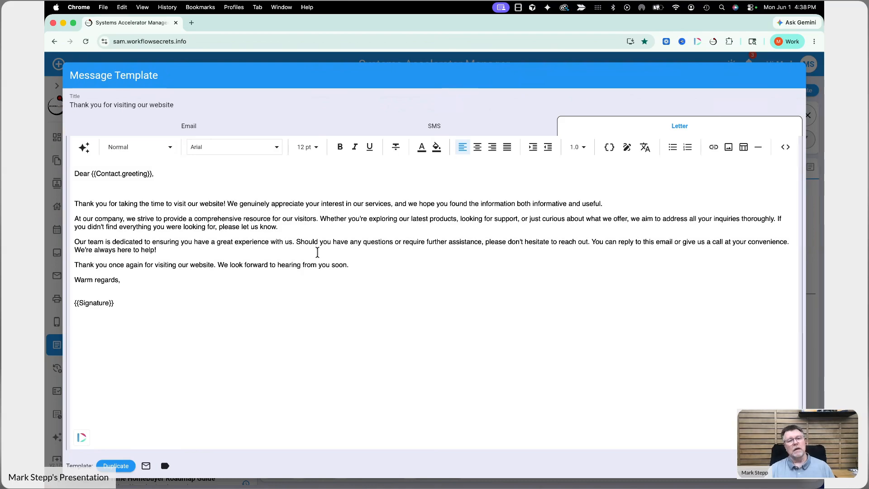
key("Return")
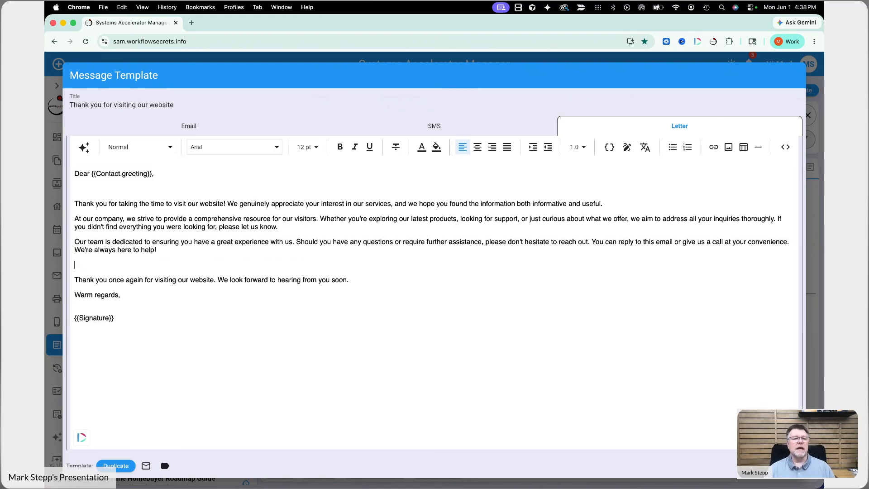
Step: Cancel the Insert image dialog without adding an image, and delete the extra blank line
left_click(729, 152)
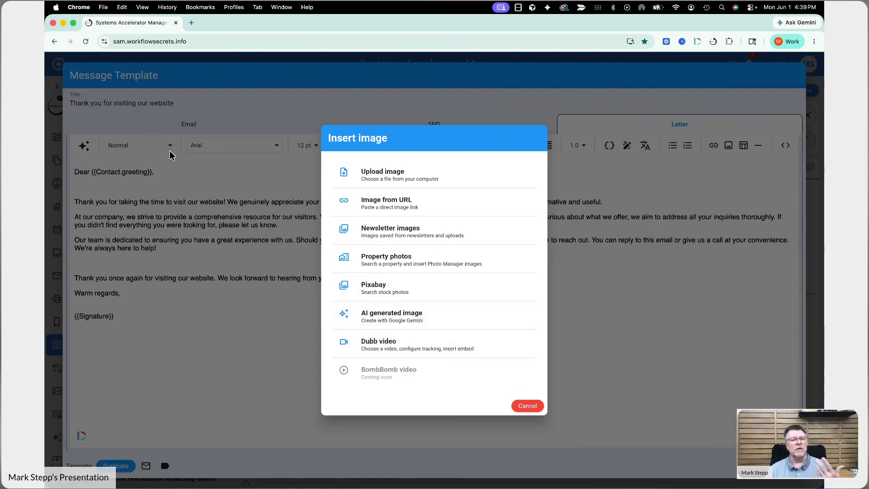
left_click(527, 405)
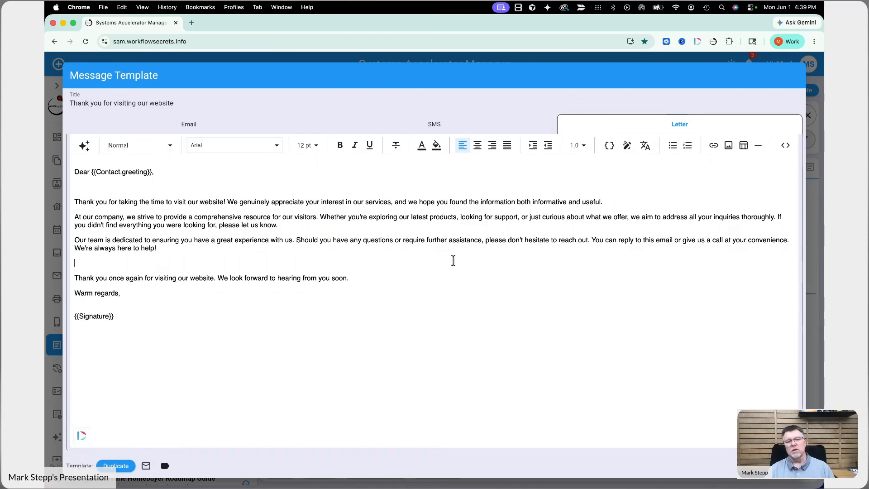
key("BackSpace")
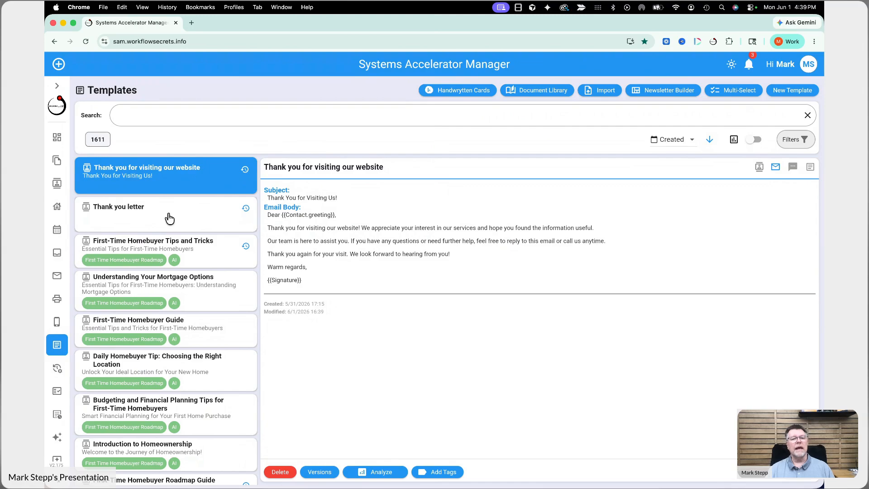
Step: Preview the Thank you letter template's SMS and letter versions, then go to Contacts
left_click(169, 219)
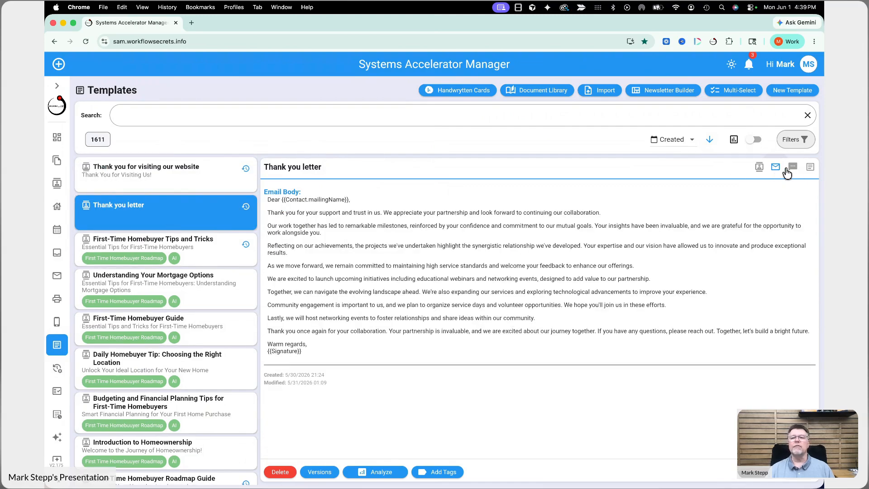
left_click(796, 171)
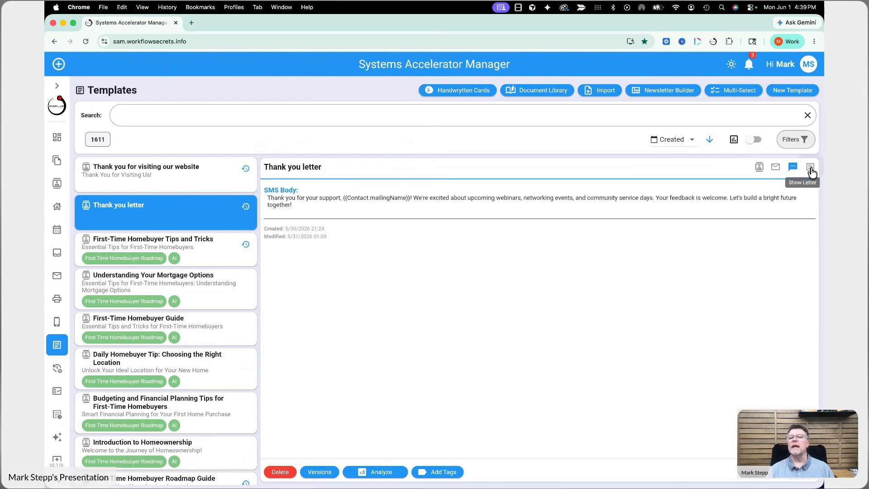
left_click(811, 167)
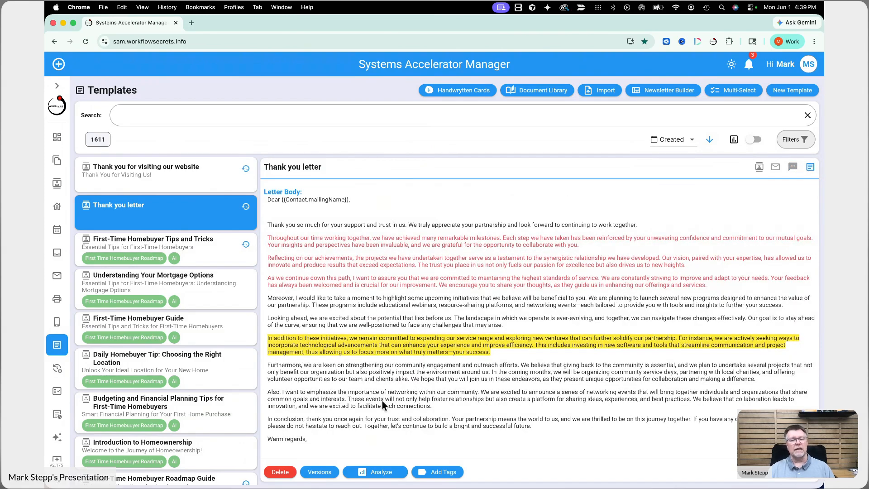
scroll(406, 403, "down", 2)
scroll(401, 379, "up", 2)
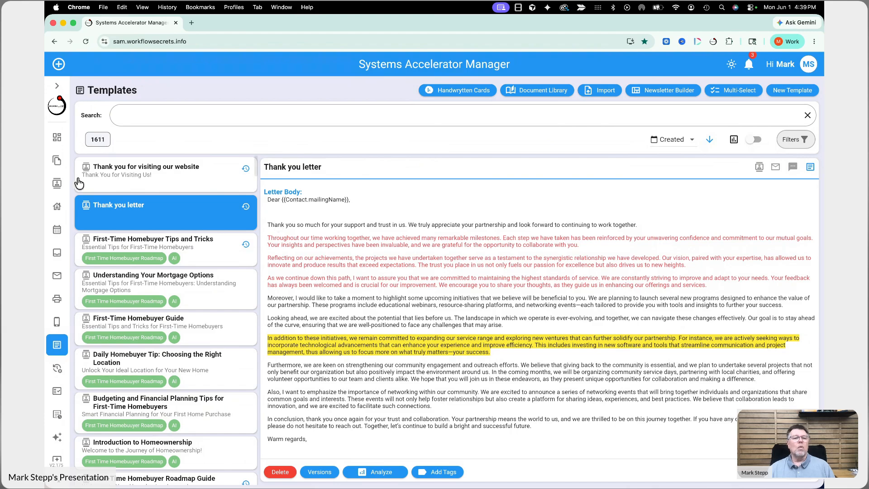
left_click(57, 184)
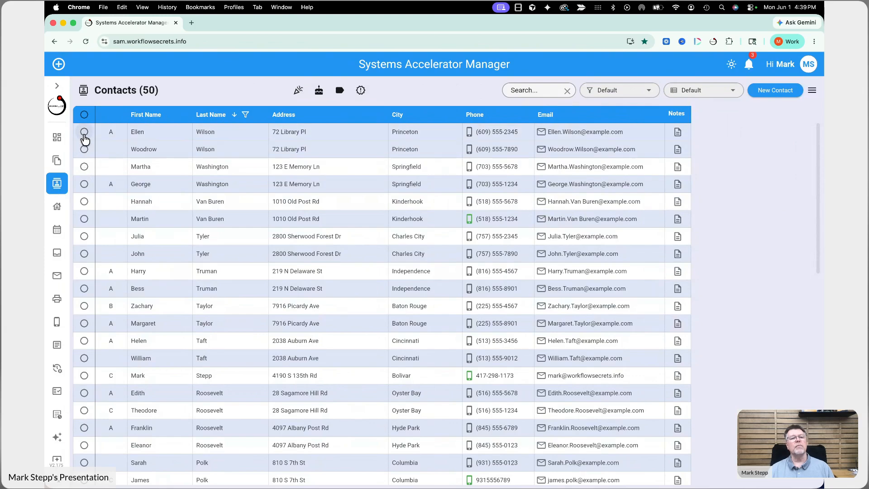
Step: Tick contacts in rows 1, 2, 4, 5 and 6, then open Process Selected
left_click(84, 132)
left_click(85, 150)
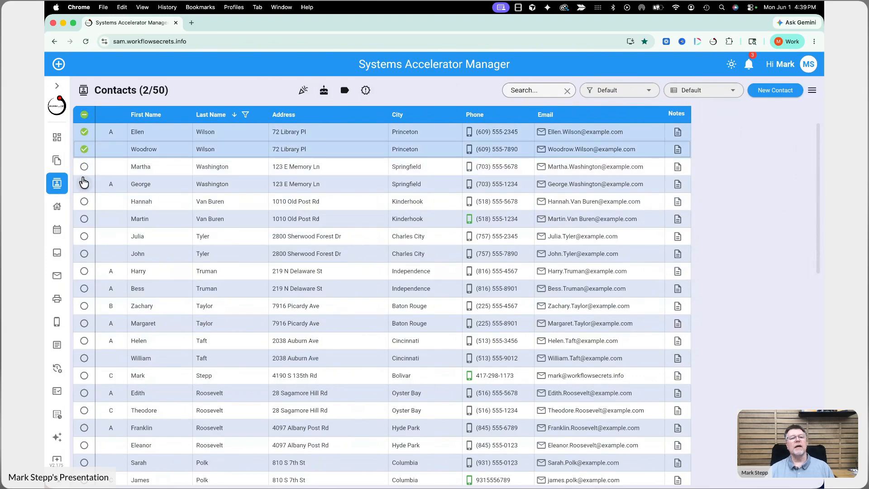
left_click(84, 184)
left_click(84, 202)
left_click(84, 219)
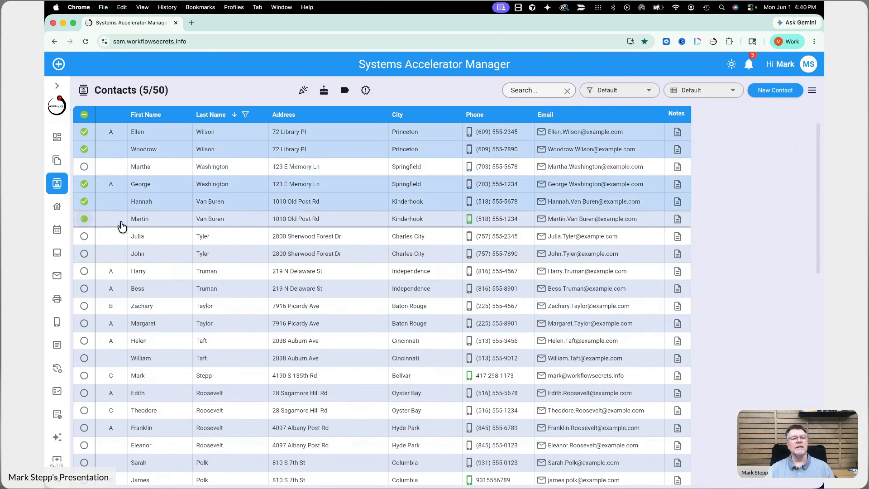
left_click(812, 90)
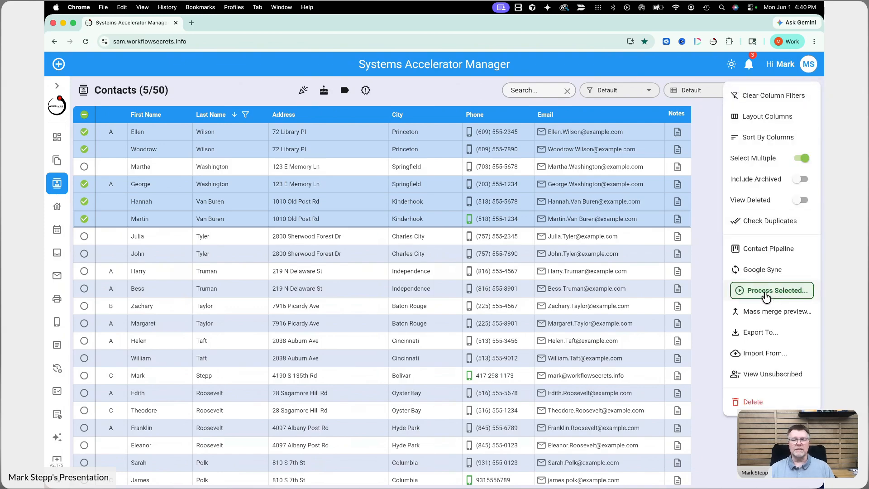
left_click(766, 291)
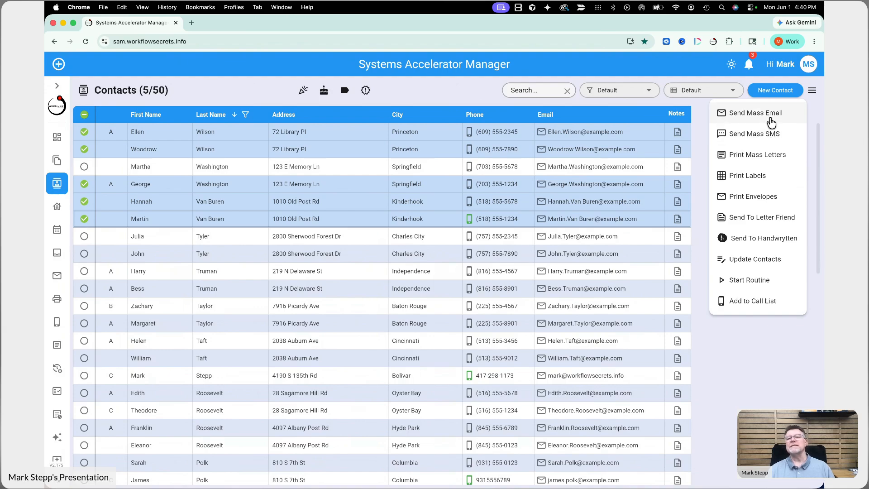
Step: Queue mass letters for the five contacts, scheduled June 2 at 2:00 PM
left_click(765, 156)
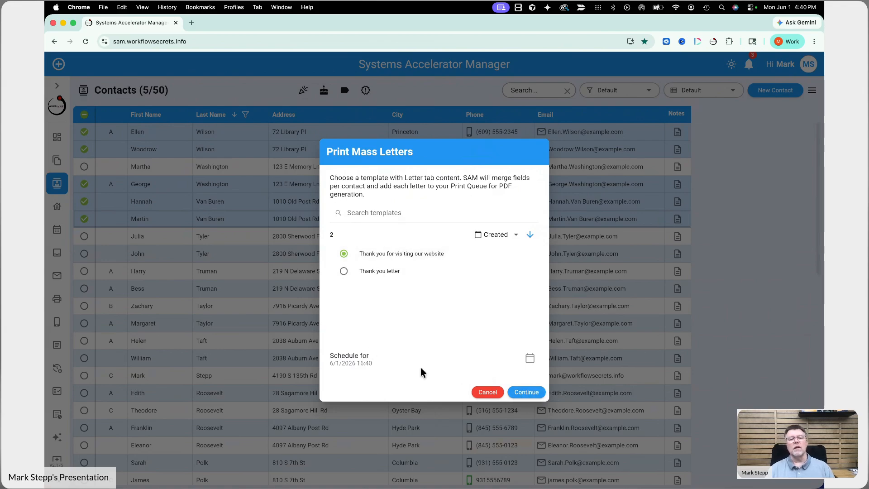
left_click(531, 361)
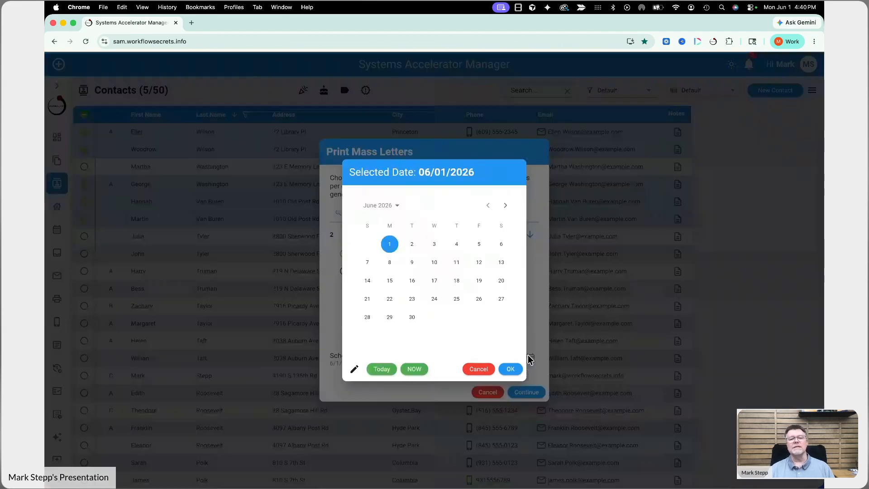
left_click(412, 247)
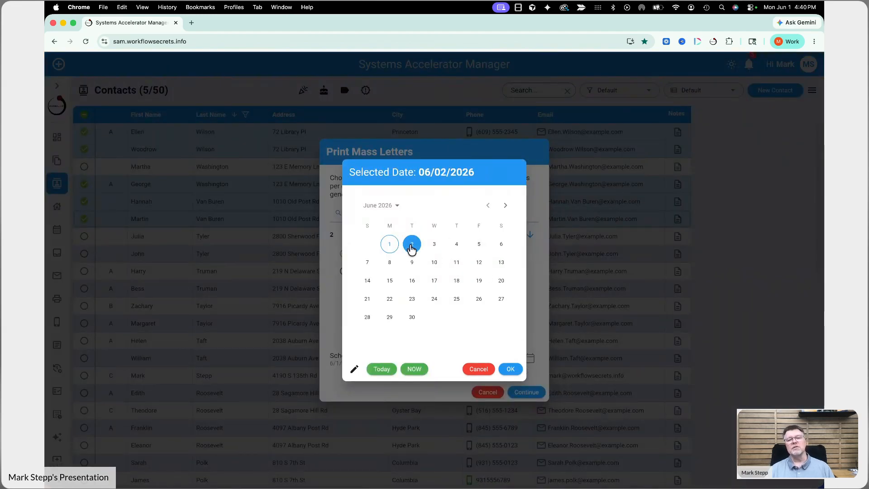
left_click(510, 370)
left_click(524, 248)
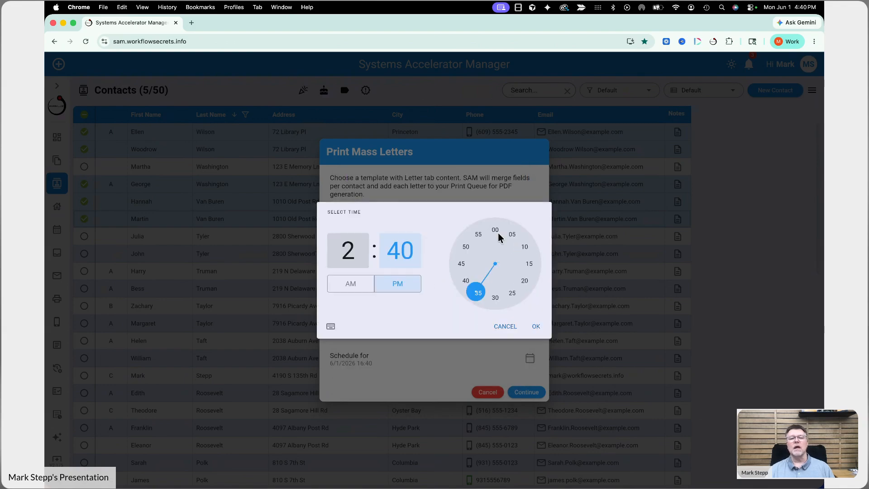
left_click(495, 230)
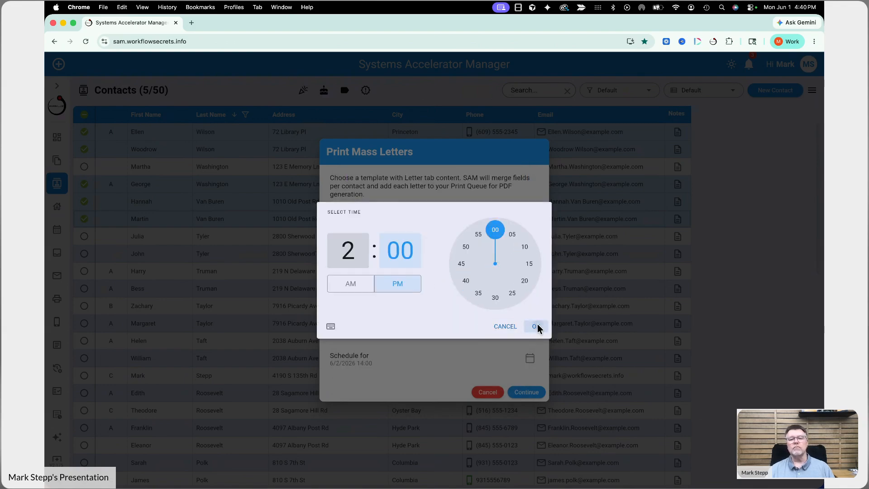
left_click(537, 327)
left_click(527, 394)
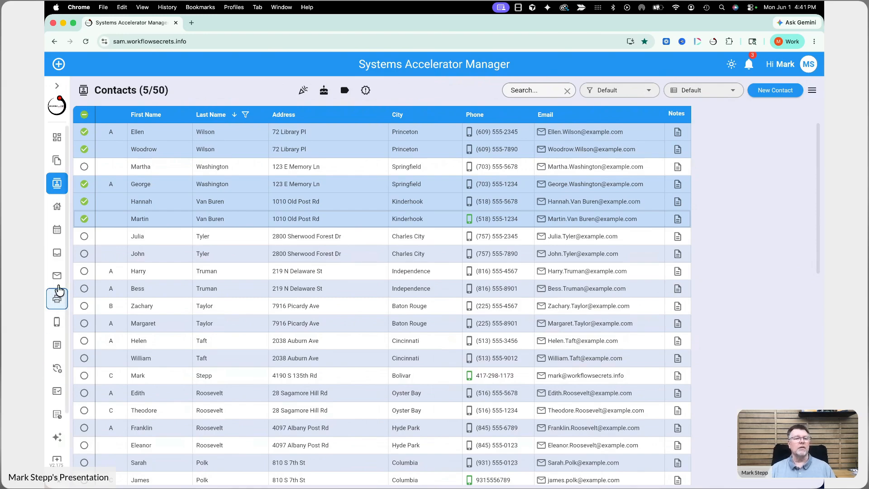
Step: Expand the sidebar and go to the Print Queue page
left_click(57, 86)
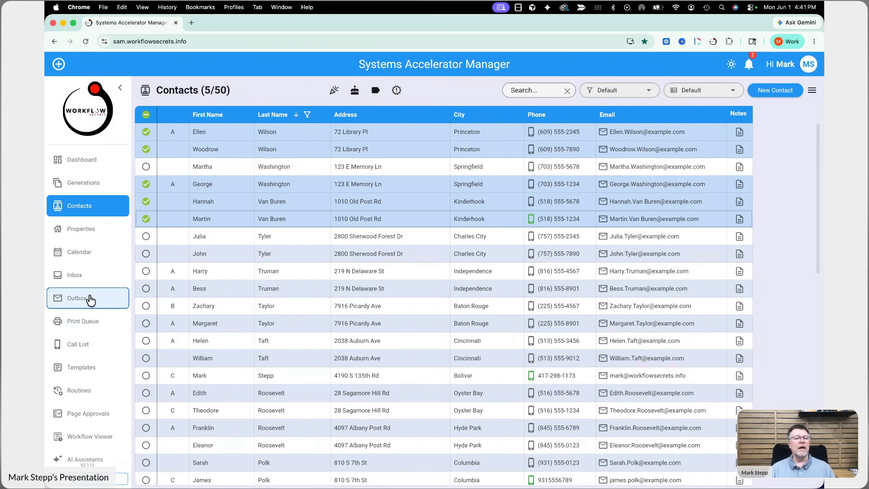
left_click(89, 324)
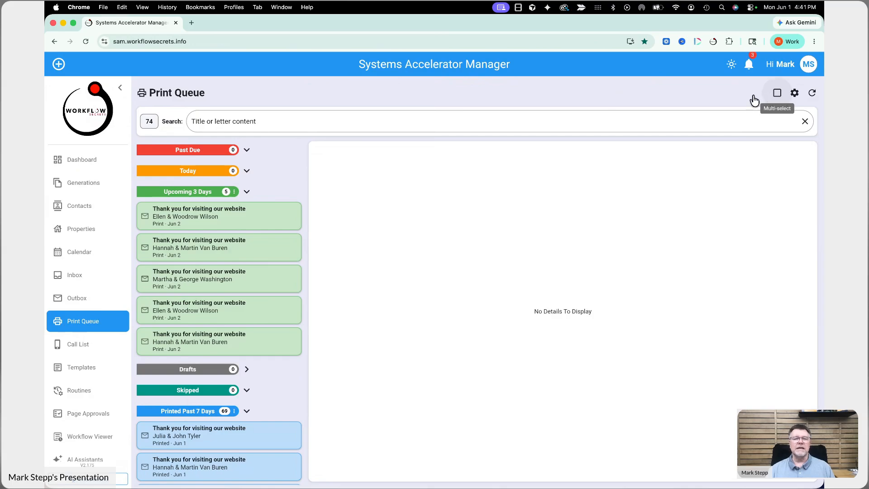
Step: Back in Contacts, tick two more rows and start Print Mass Letters for the selection
left_click(74, 211)
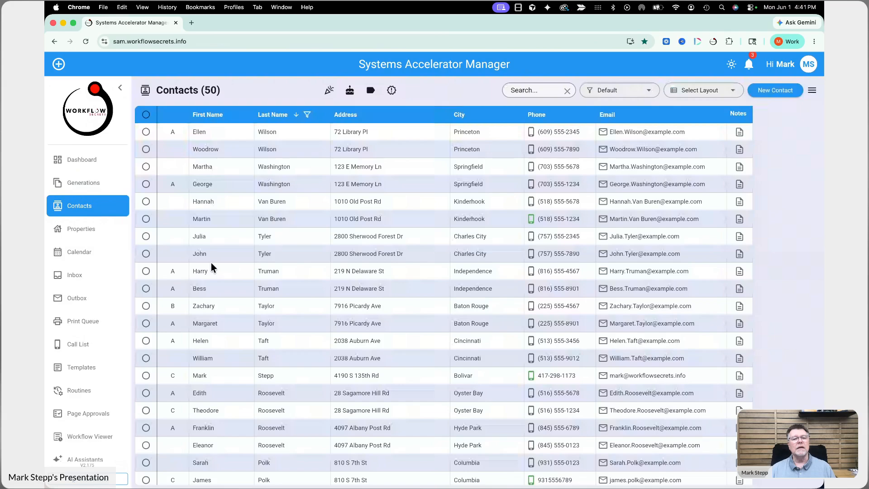
left_click(146, 289)
left_click(146, 306)
left_click(813, 90)
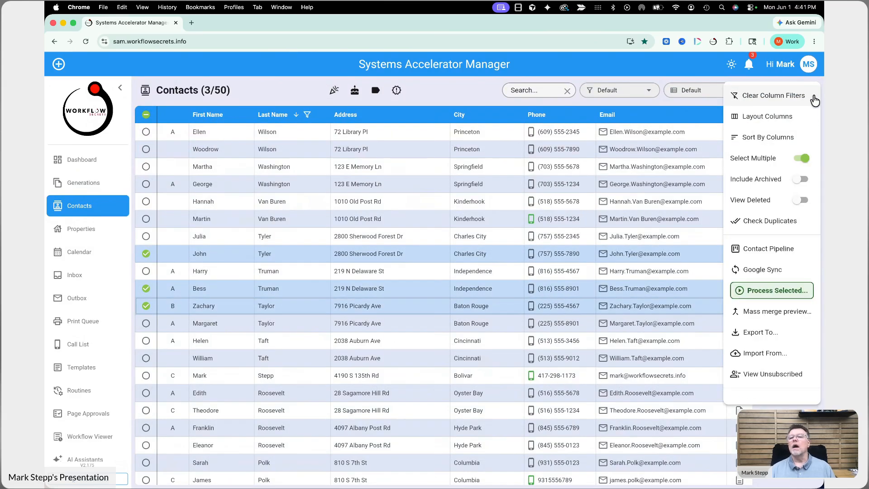
left_click(770, 296)
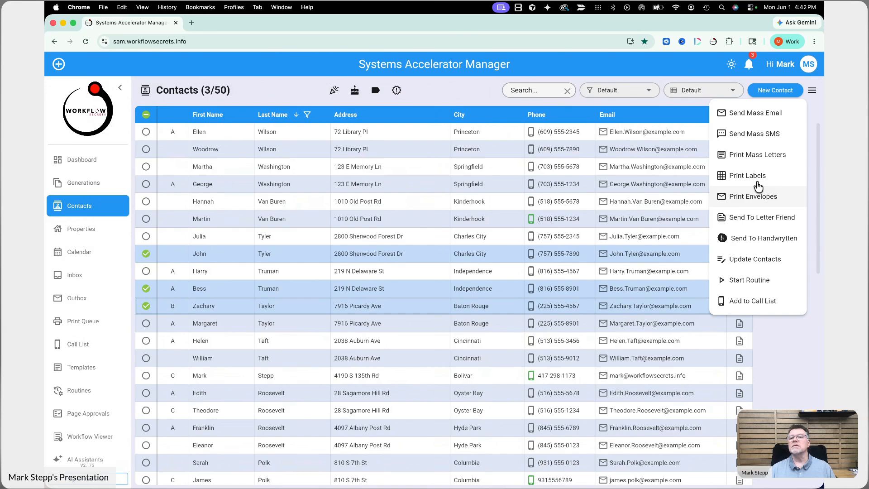
left_click(755, 156)
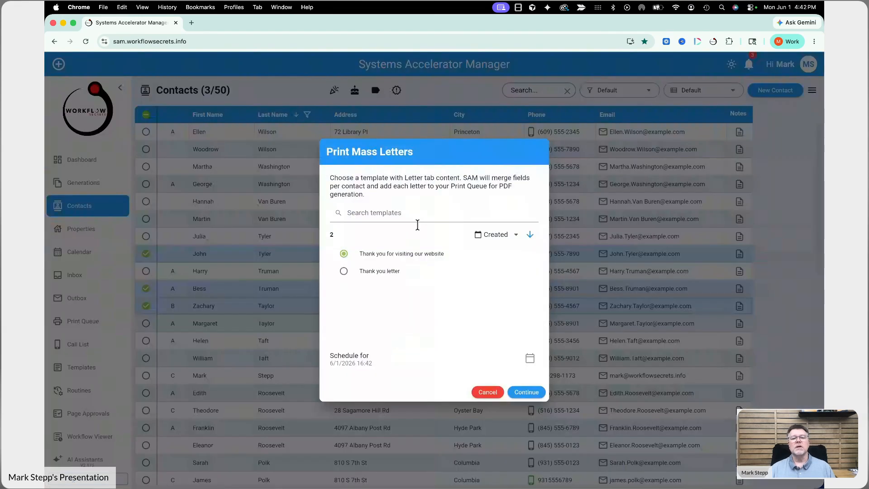
Step: Pick the Thank you letter, schedule it for June 1 at 5:00 PM, and queue it
left_click(344, 272)
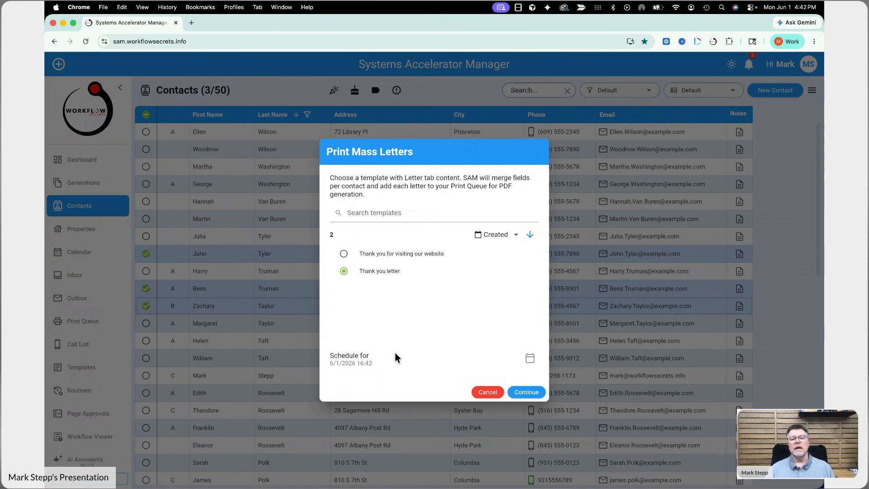
left_click(529, 360)
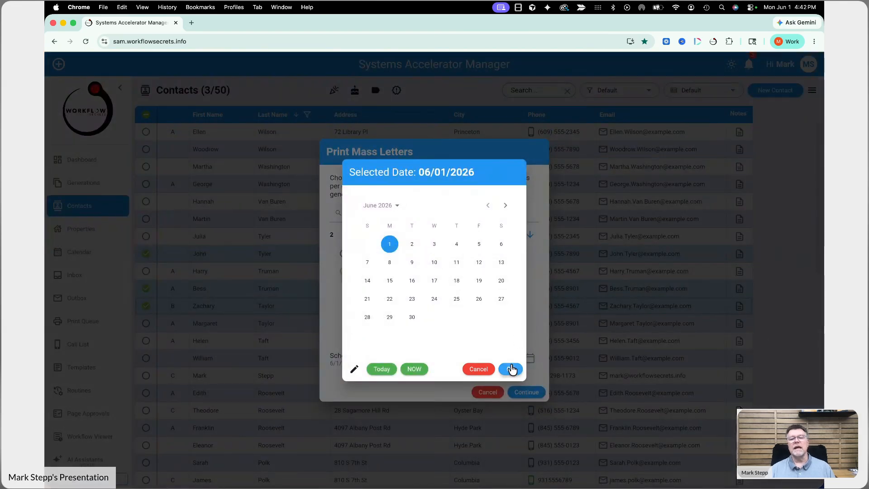
left_click(512, 369)
left_click(513, 294)
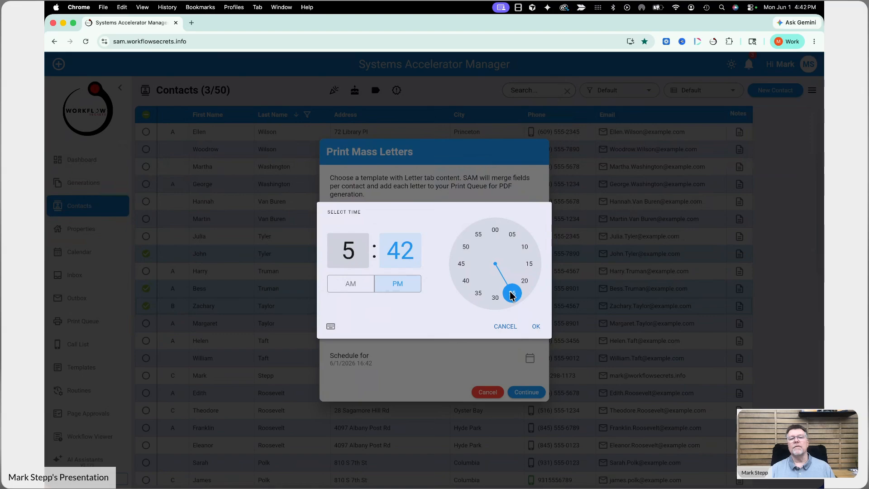
left_click(495, 229)
left_click(537, 326)
left_click(524, 389)
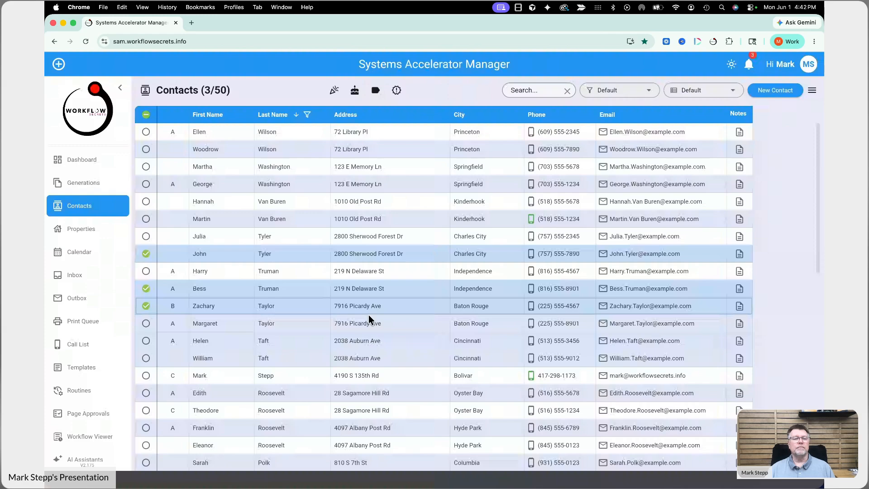
left_click(90, 324)
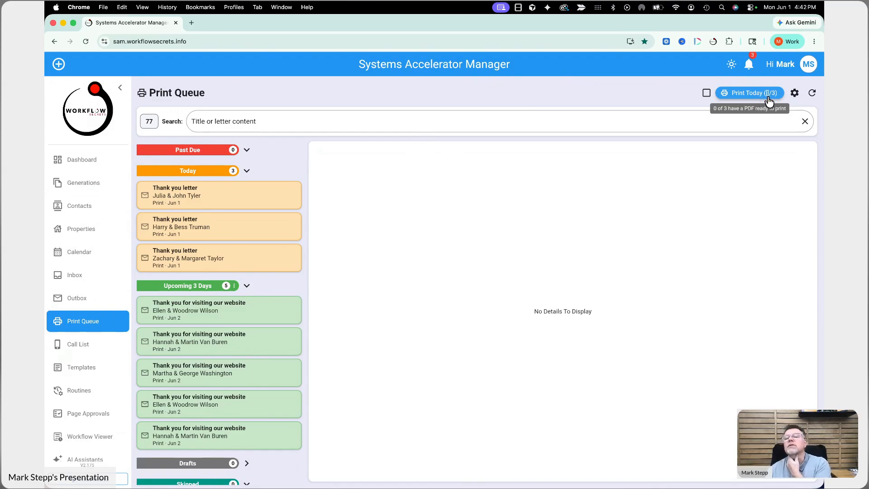
Step: Turn on Multi-select, tick and untick the first and third Today letters, then turn it off
left_click(707, 96)
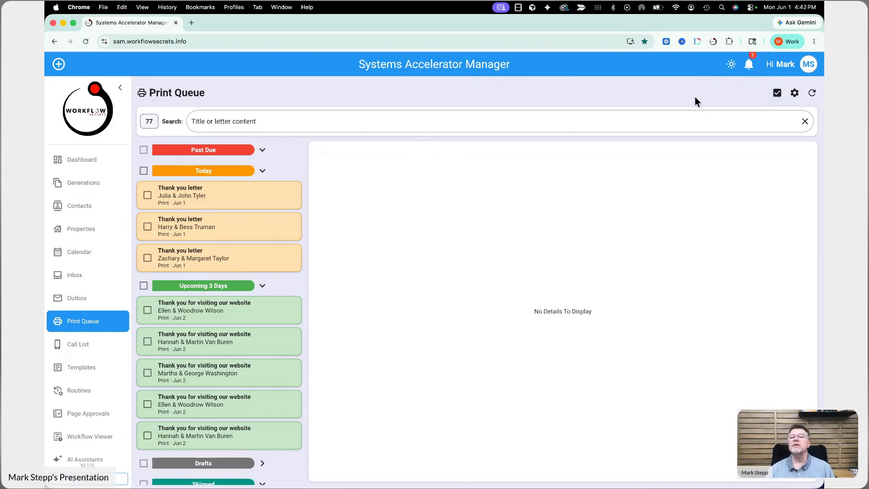
left_click(149, 191)
left_click(148, 251)
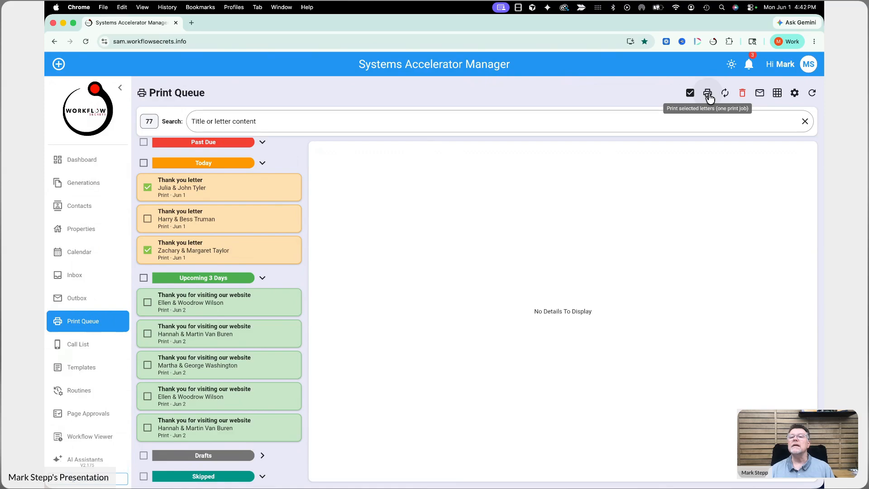
left_click(148, 187)
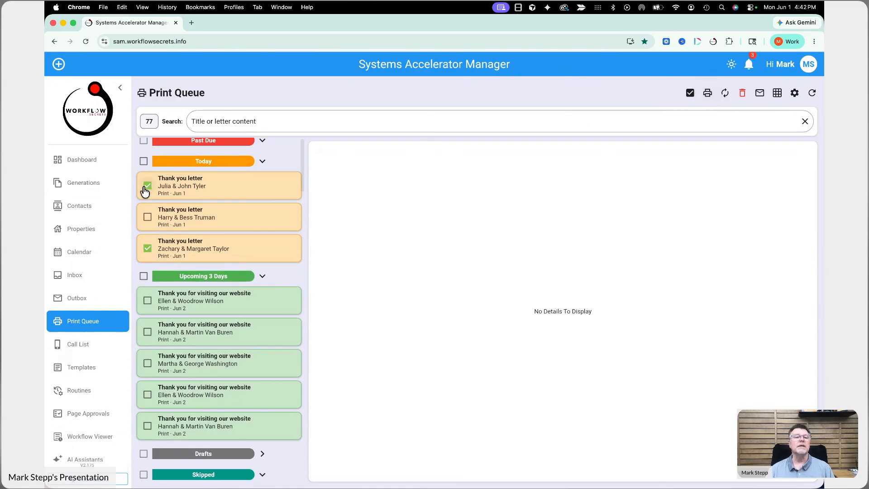
left_click(147, 248)
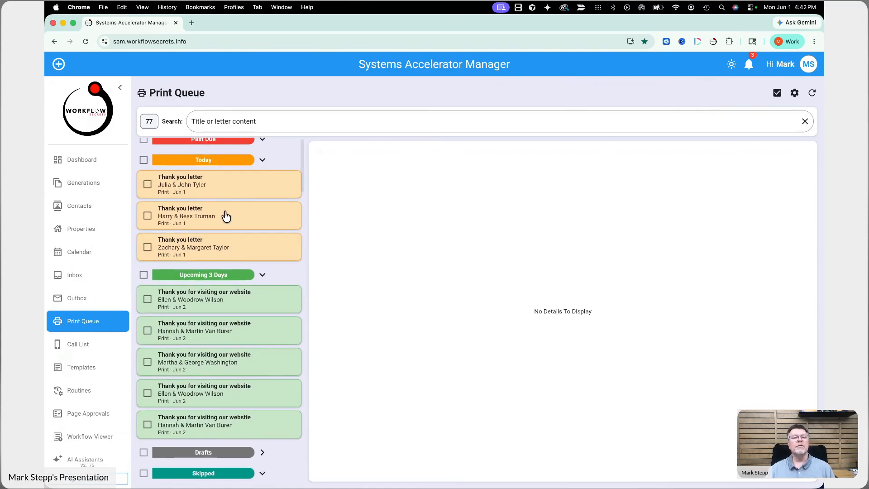
left_click(779, 94)
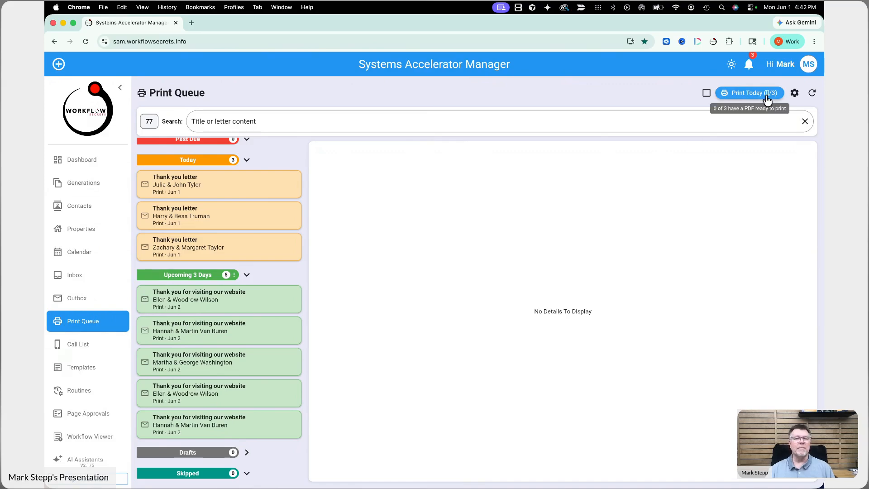
Step: Preview each of the three letters due today, switching back and forth between them
scroll(194, 208, "up", 1)
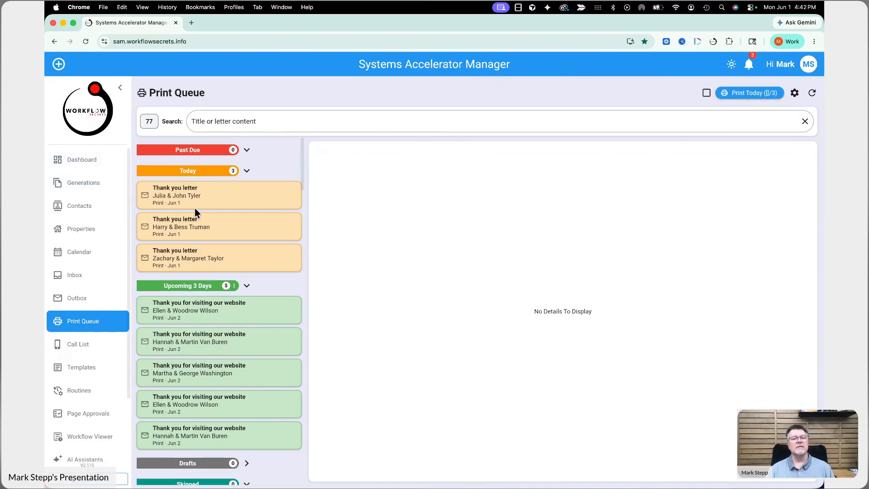
left_click(246, 200)
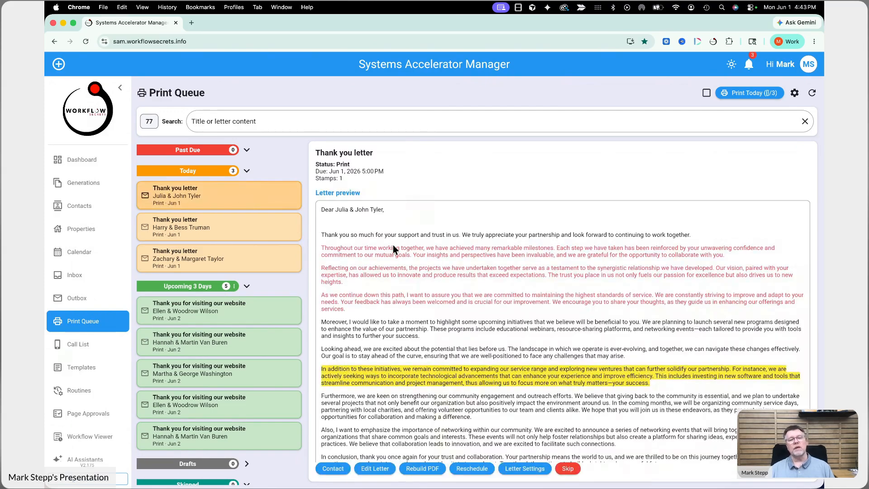
left_click(252, 231)
left_click(261, 265)
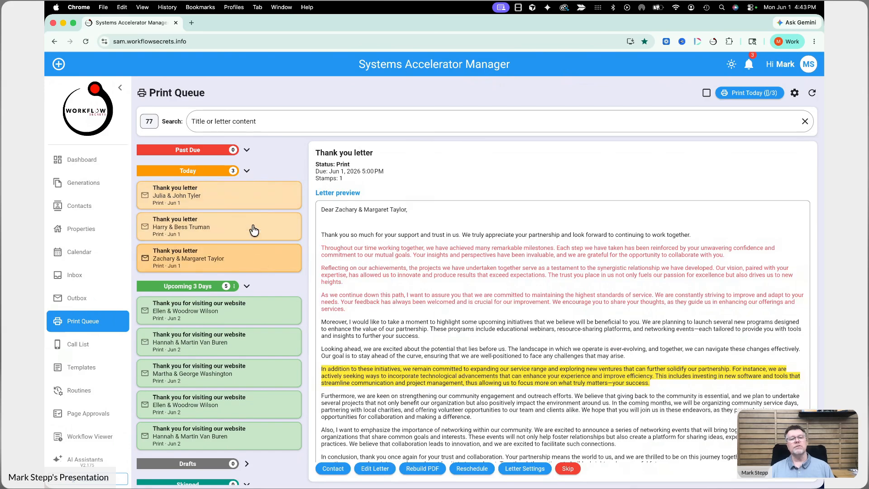
left_click(252, 230)
left_click(250, 199)
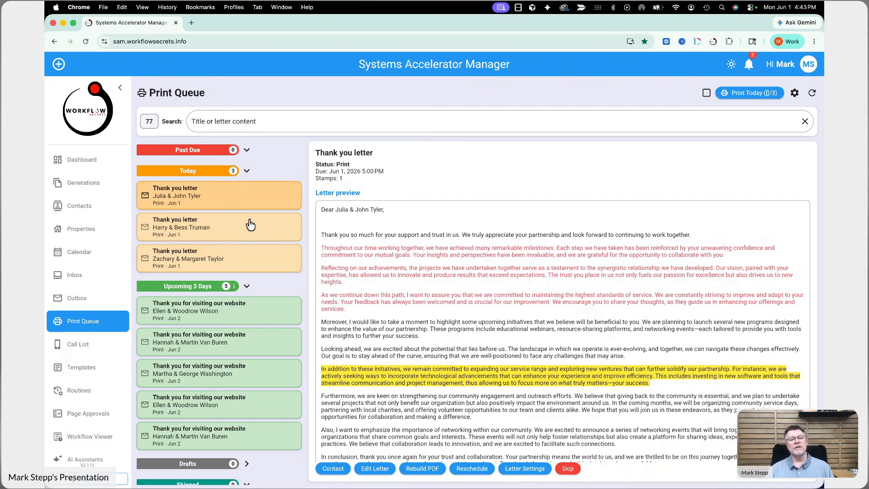
left_click(250, 223)
Step: Preview the four upcoming letters, reselect the first Today letter, and choose Print Today (3)
left_click(260, 317)
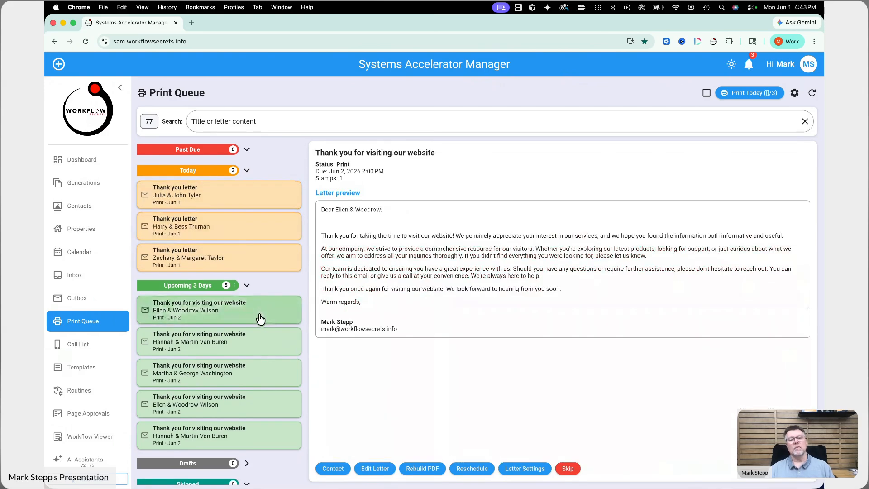
left_click(262, 346)
left_click(262, 377)
left_click(259, 402)
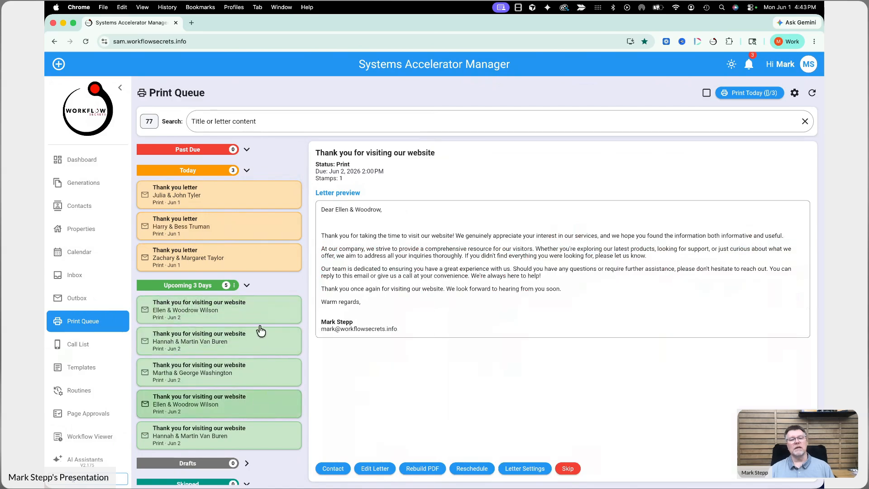
left_click(261, 310)
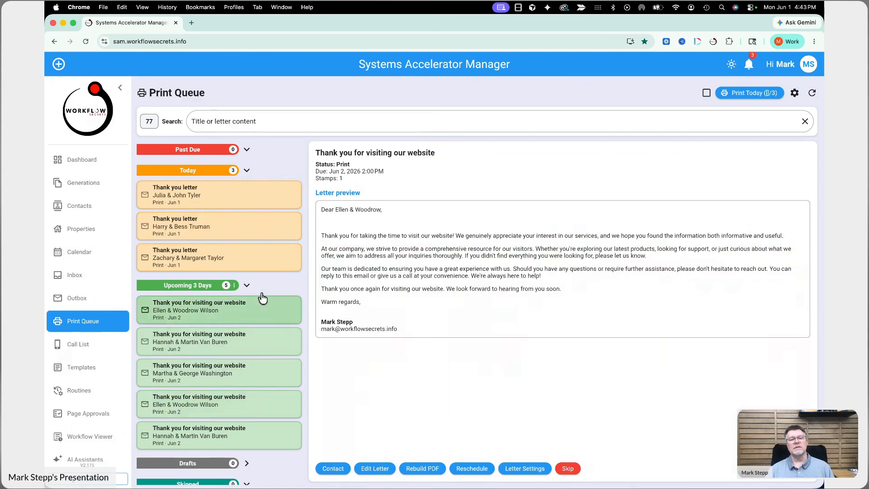
left_click(269, 209)
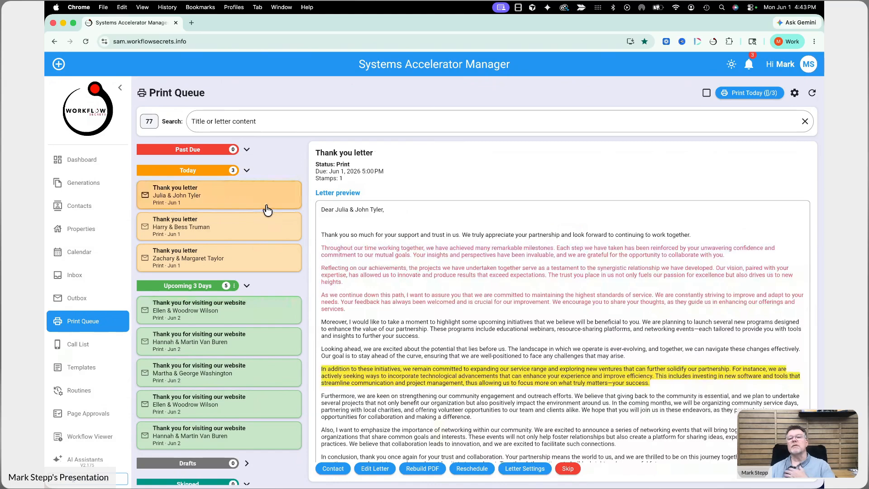
left_click(752, 95)
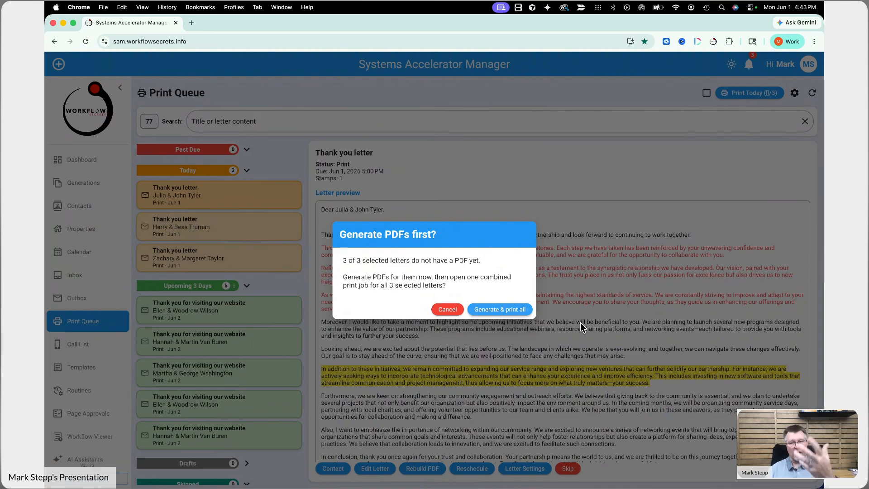
Step: Generate PDFs for today's three letters and bring up the six-sheet print preview
left_click(501, 310)
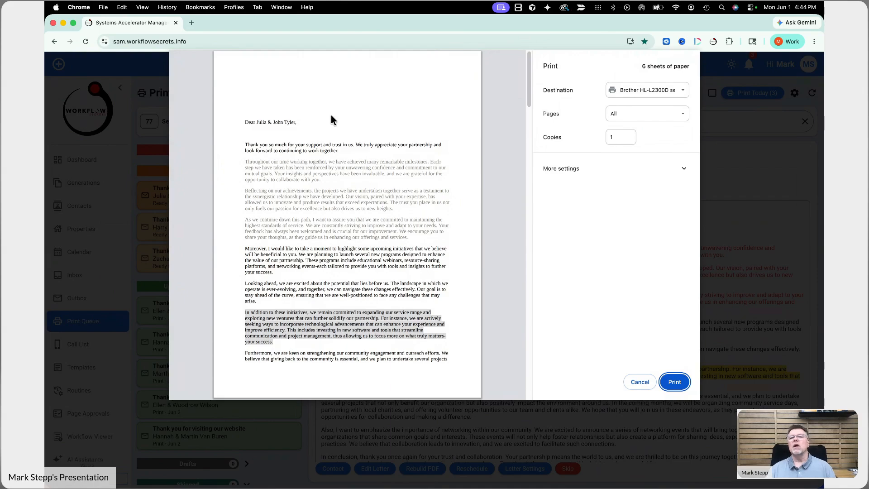
left_click(648, 90)
Step: Print to HP LaserJet 400 color after reviewing all six preview pages
left_click(636, 97)
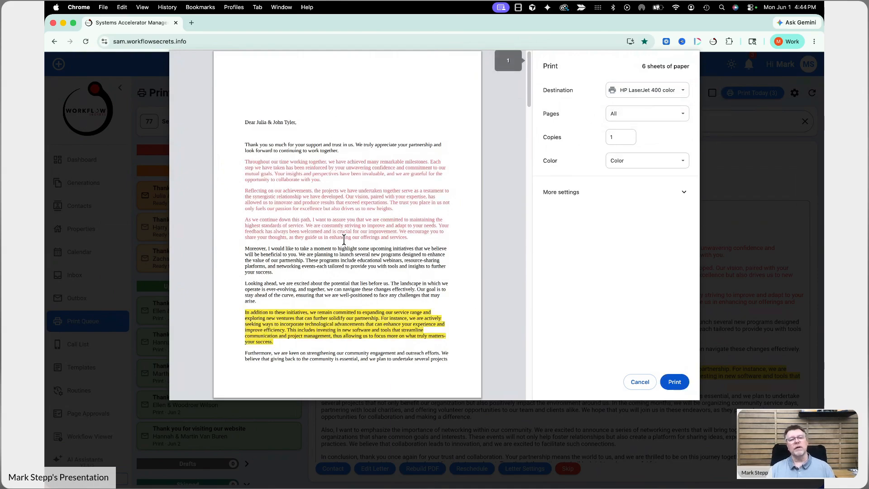
scroll(344, 238, "down", 3)
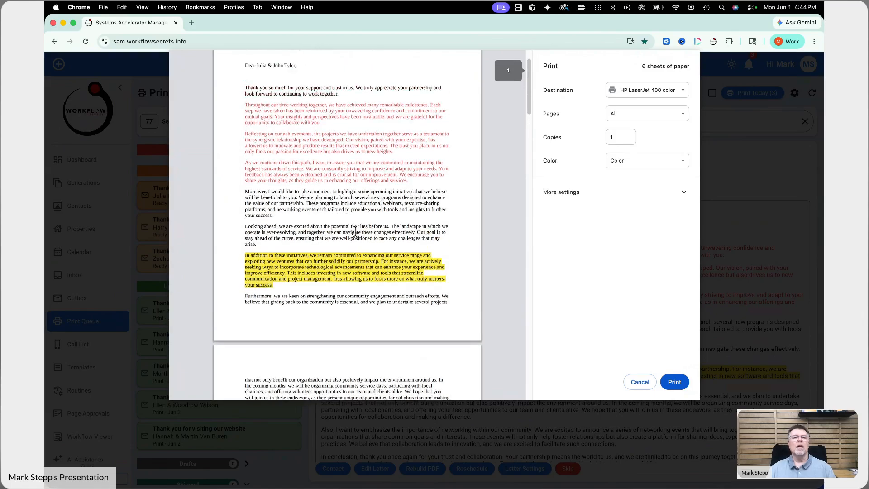
scroll(356, 232, "up", 3)
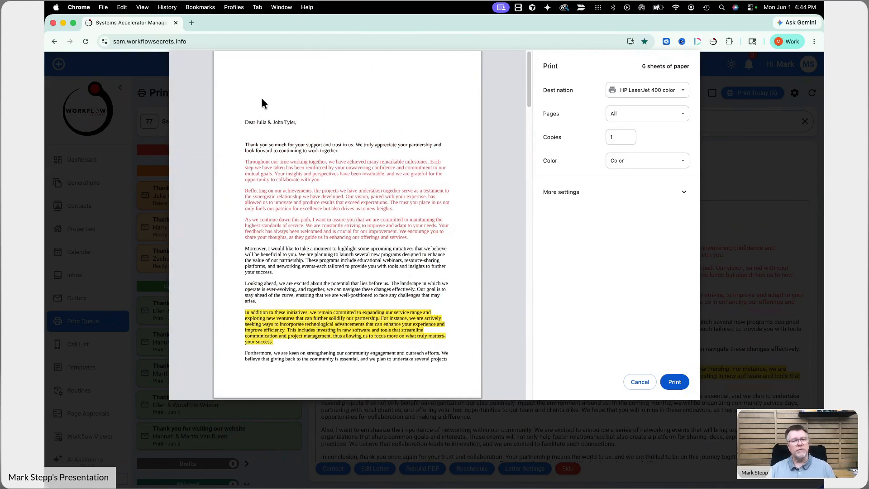
scroll(267, 100, "down", 6)
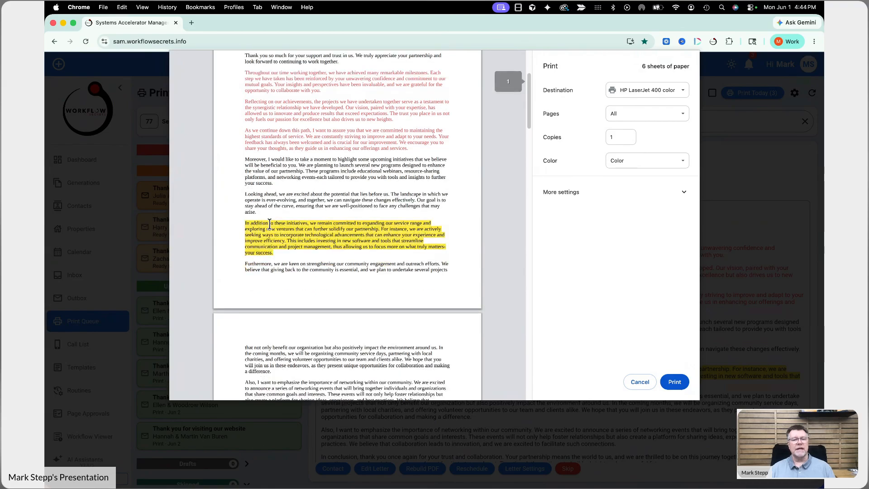
scroll(271, 274, "down", 2)
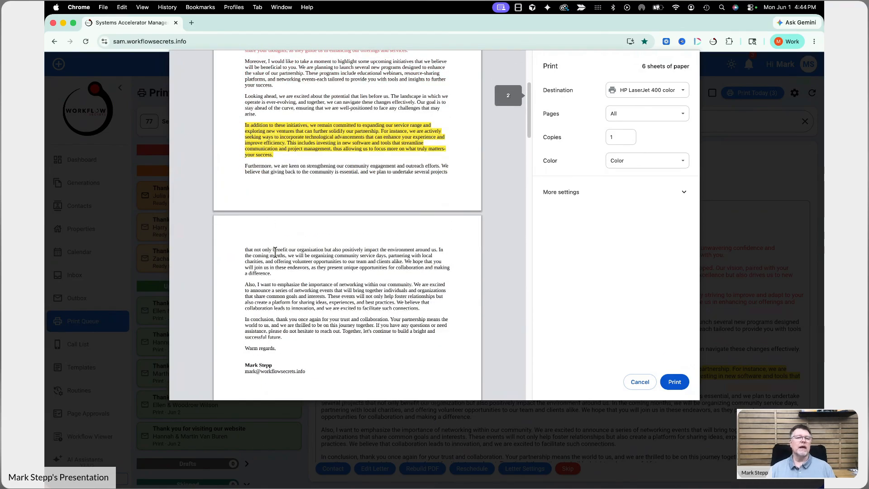
scroll(309, 56, "up", 8)
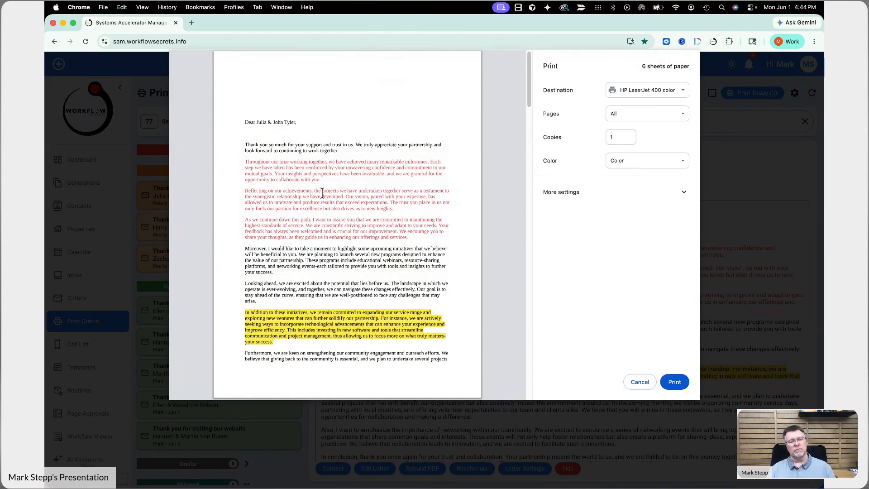
scroll(324, 325, "down", 15)
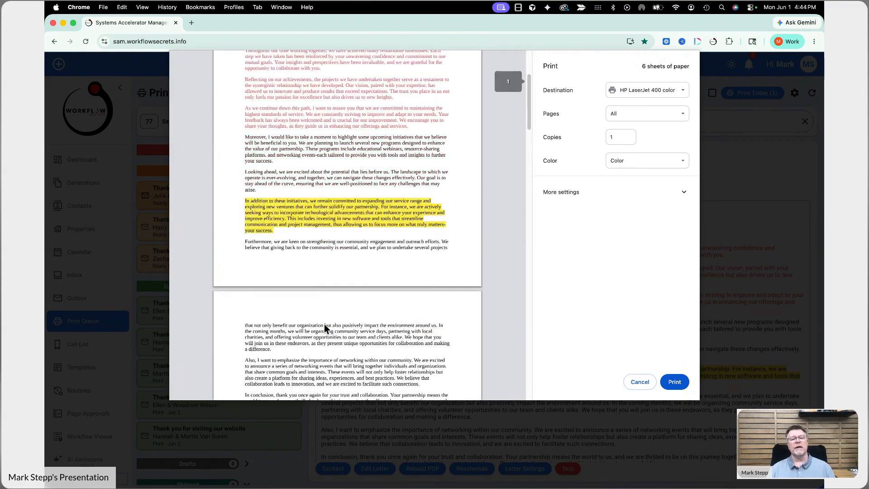
scroll(325, 328, "down", 10)
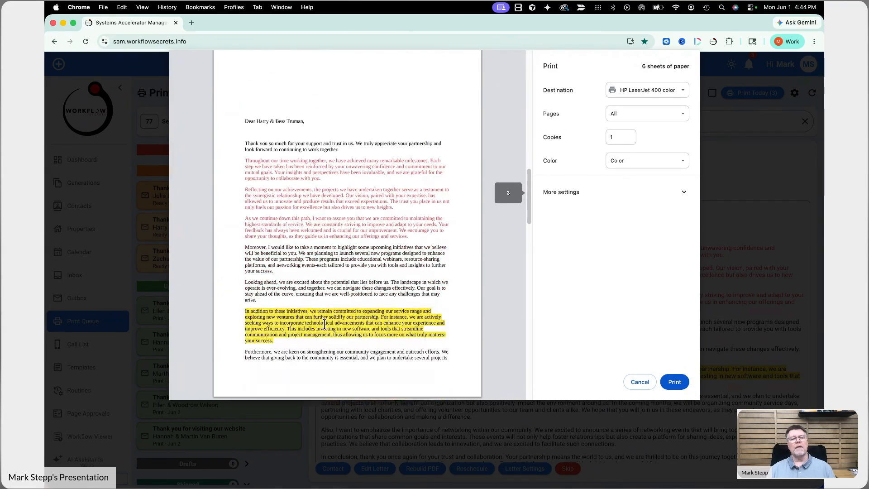
scroll(324, 324, "down", 20)
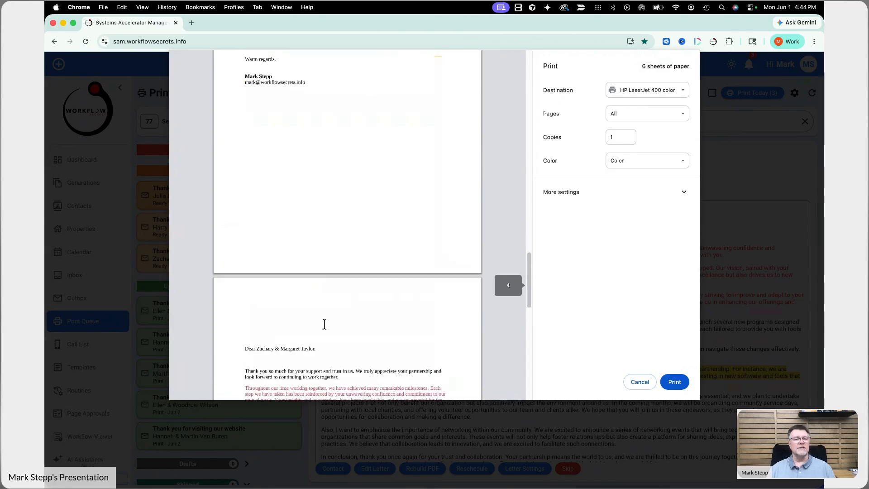
scroll(324, 324, "down", 4)
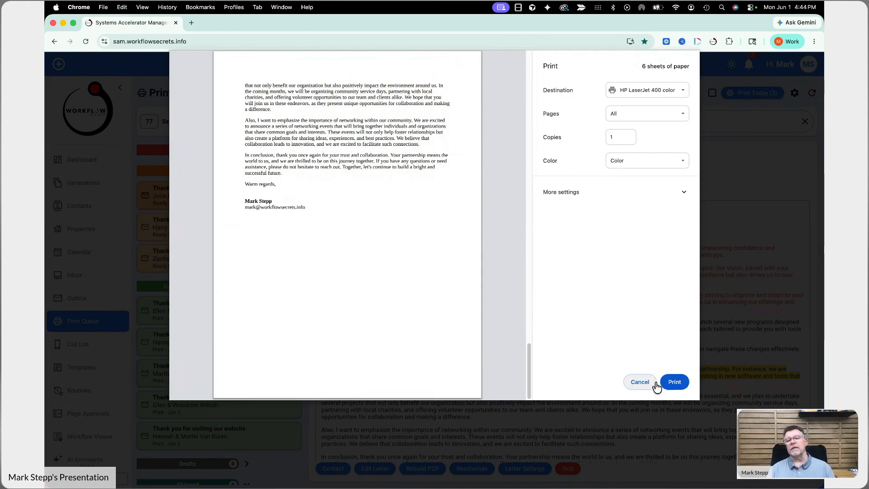
left_click(640, 383)
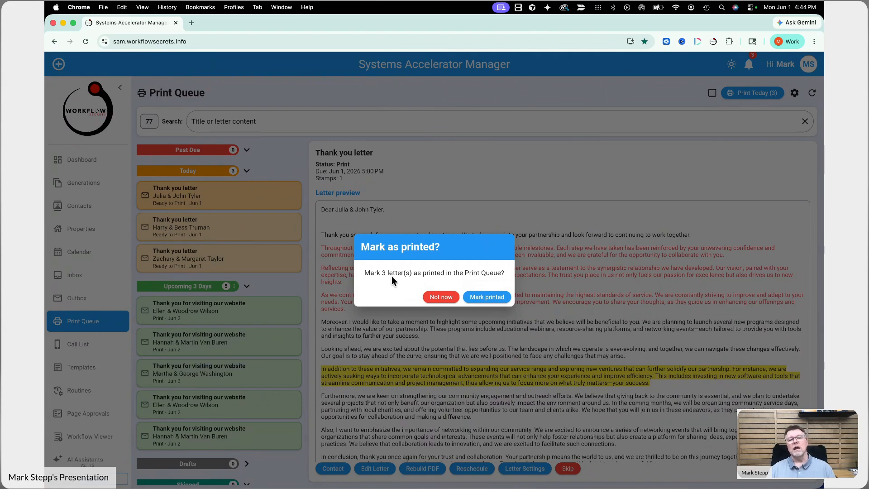
Step: Mark today's three letters as printed and check Printed Past 7 Days, now at 72
left_click(479, 302)
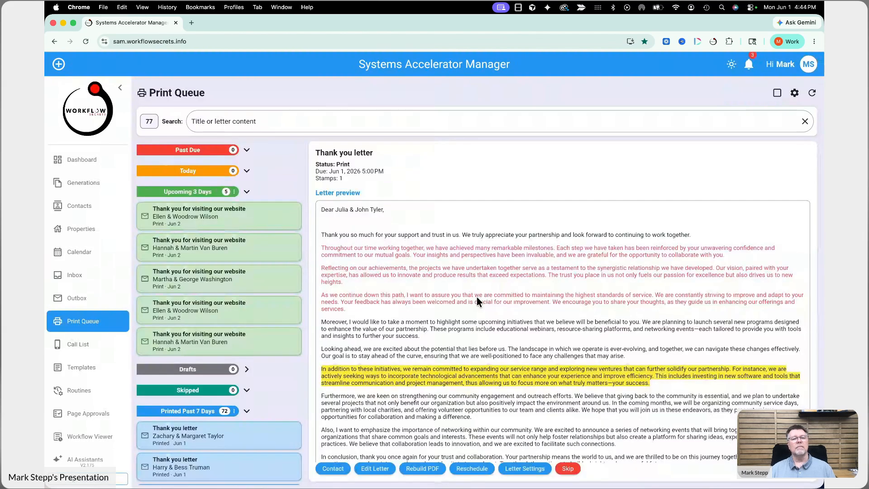
scroll(217, 303, "down", 5)
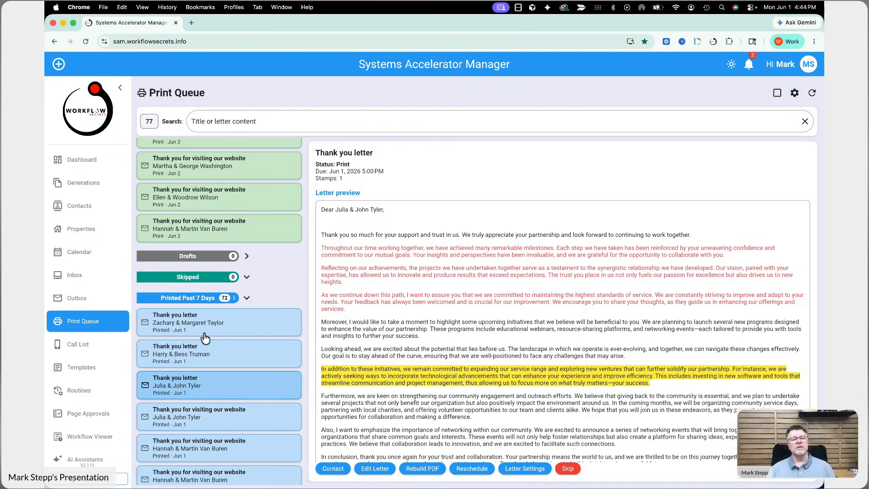
scroll(206, 333, "up", 5)
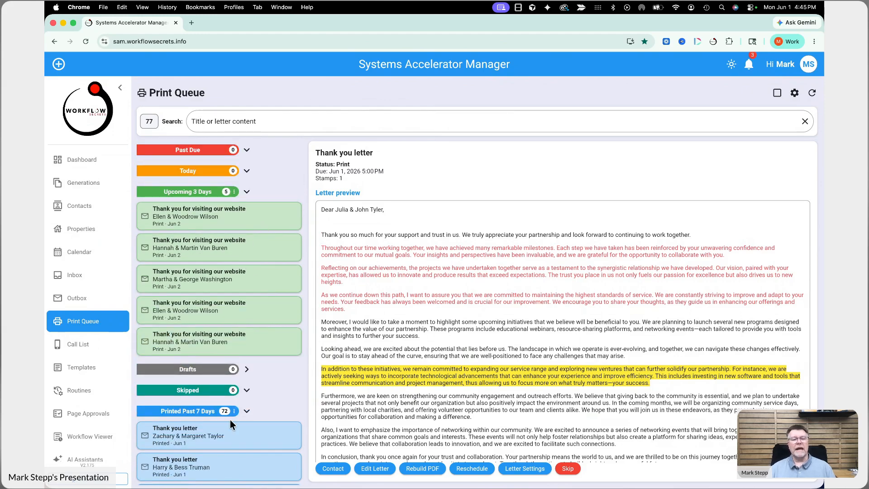
Step: Turn on multi-select and tick the printed Thank you letters under Printed Past 7 Days
left_click(778, 94)
scroll(262, 319, "down", 1)
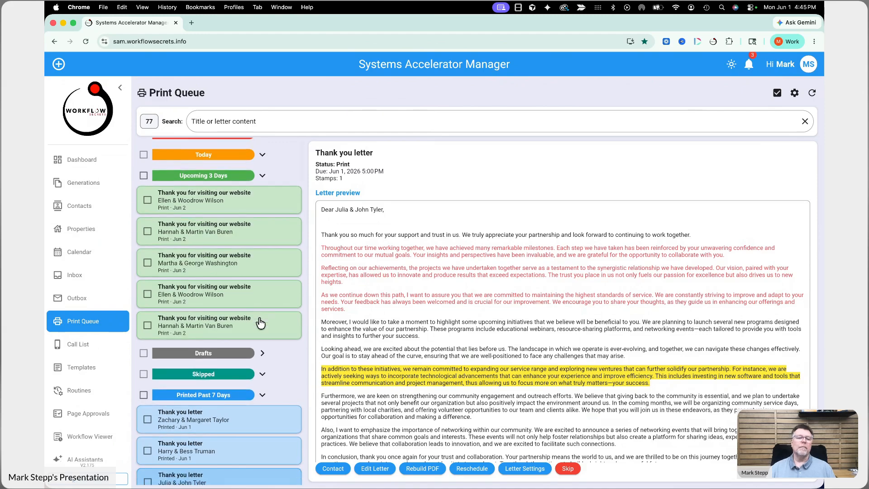
scroll(260, 322, "down", 4)
left_click(148, 349)
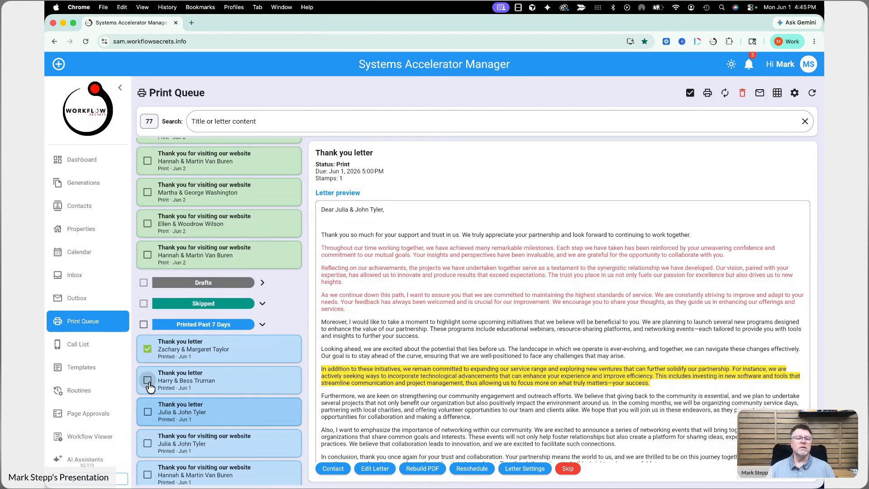
left_click(147, 412)
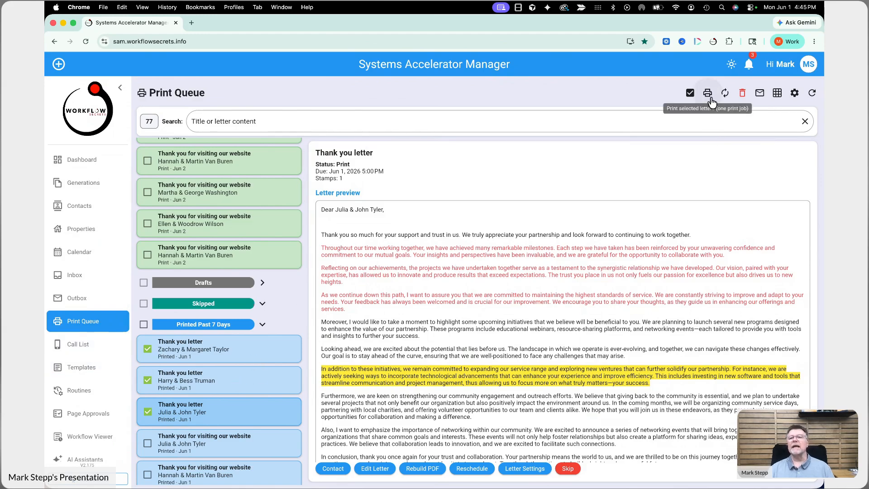
Step: Check label print settings, then open envelope printing keeping the Default #10 template
left_click(777, 93)
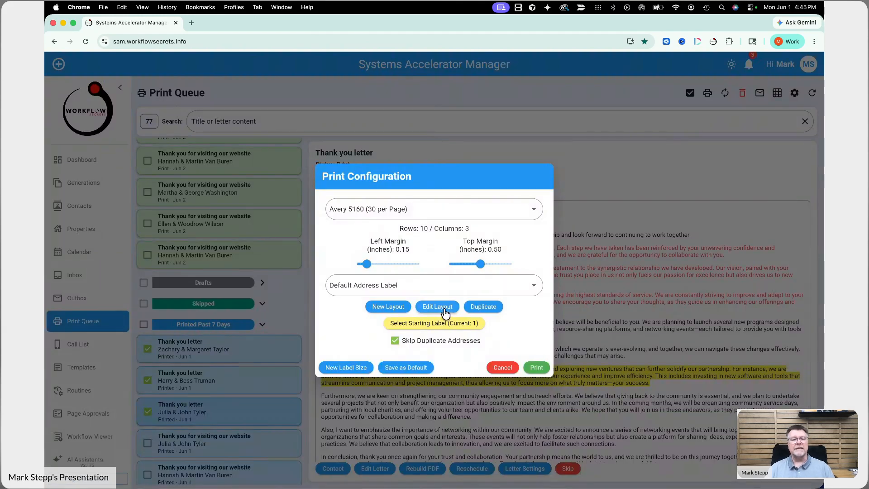
left_click(503, 369)
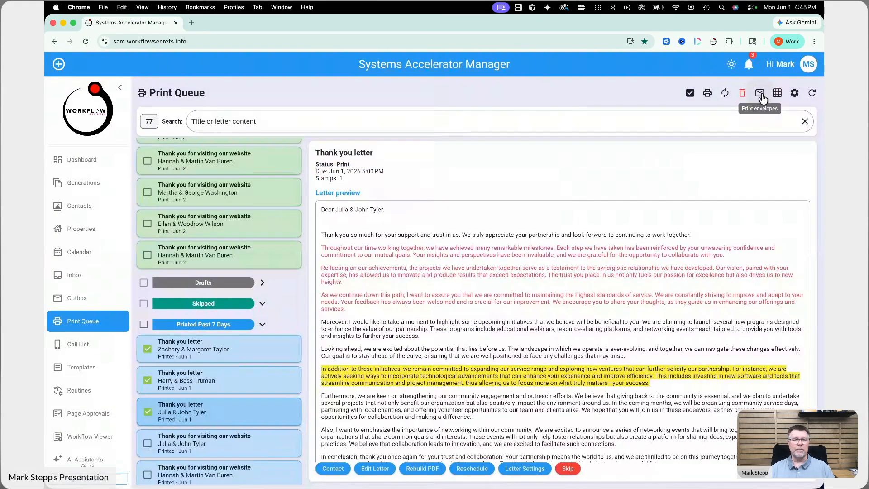
left_click(761, 94)
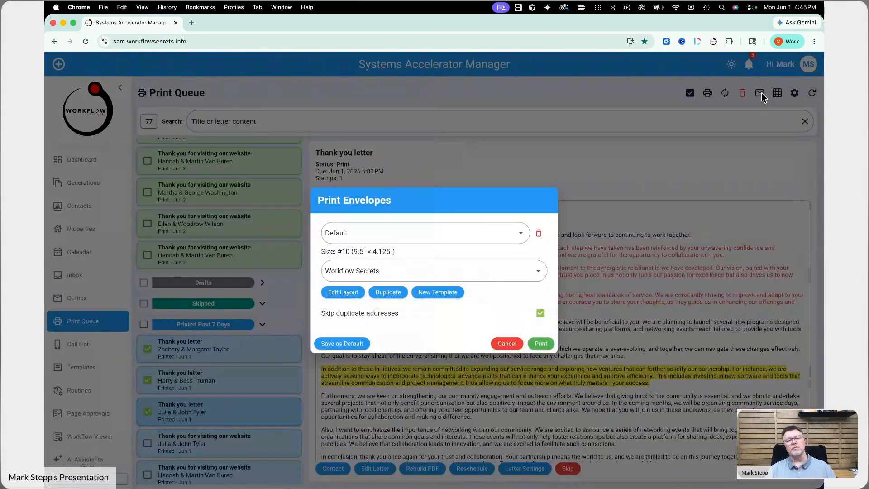
left_click(380, 238)
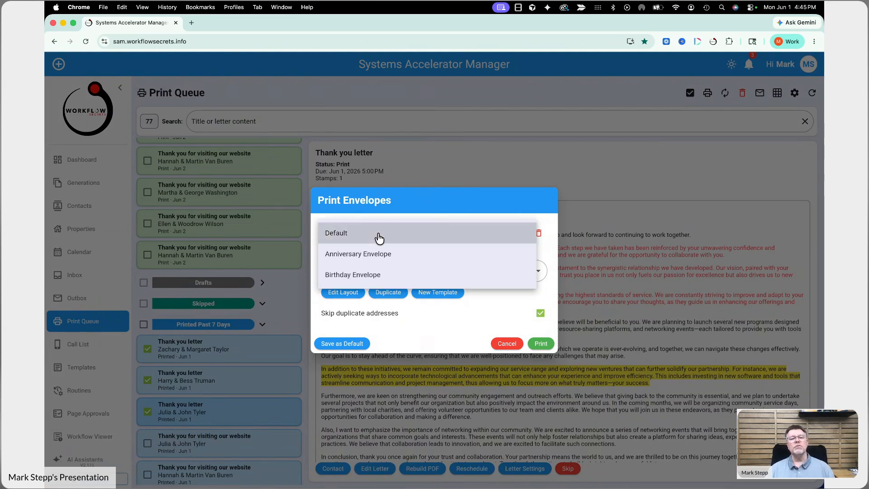
left_click(379, 239)
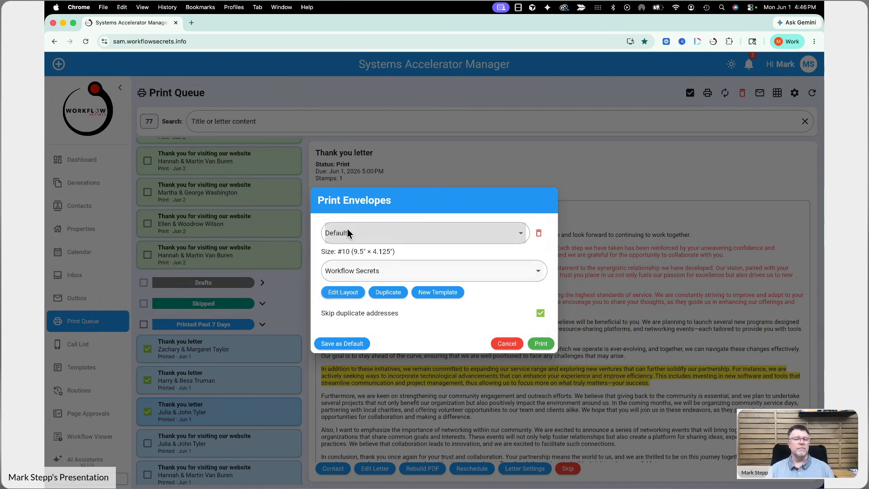
Step: Inspect the Default envelope layout's address blocks, then close the editor unchanged
left_click(343, 295)
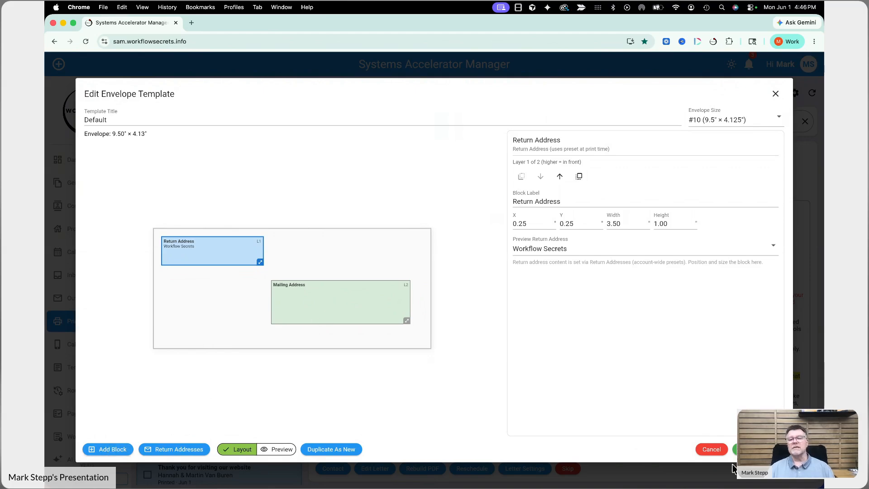
left_click(712, 449)
Step: Choose the A2 Birthday Envelope template and compare its layout with the sample-data preview
left_click(393, 237)
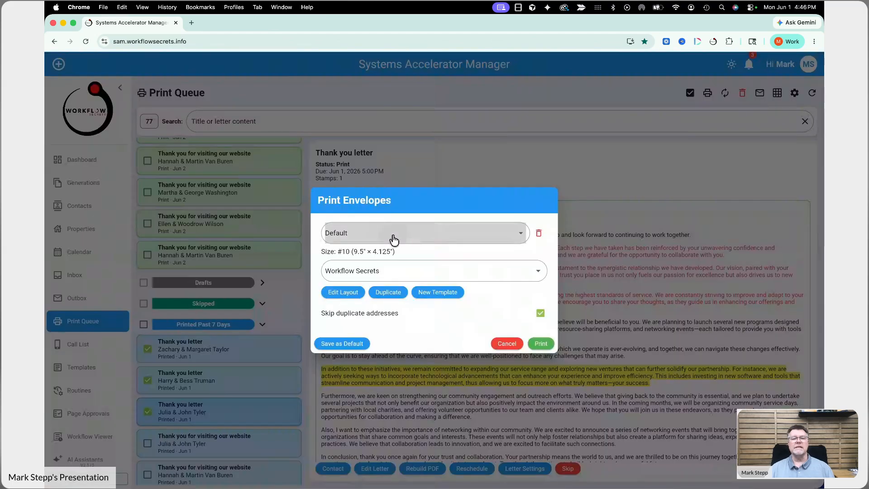
left_click(362, 275)
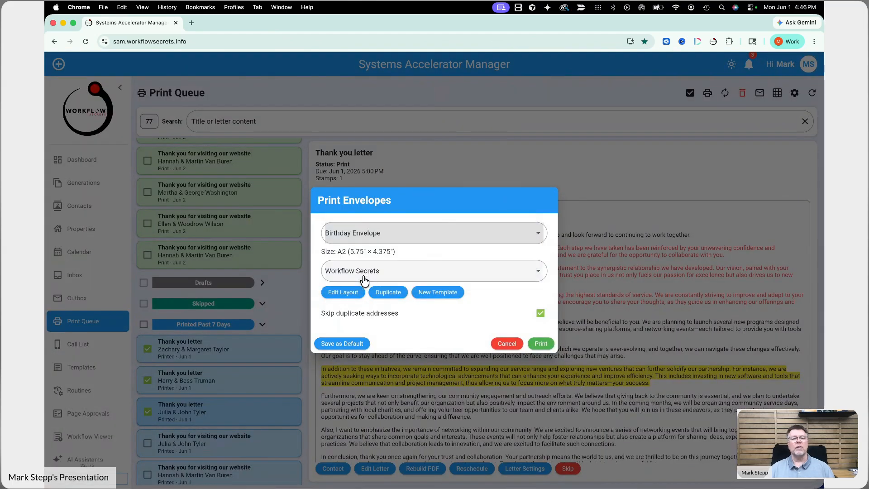
left_click(352, 297)
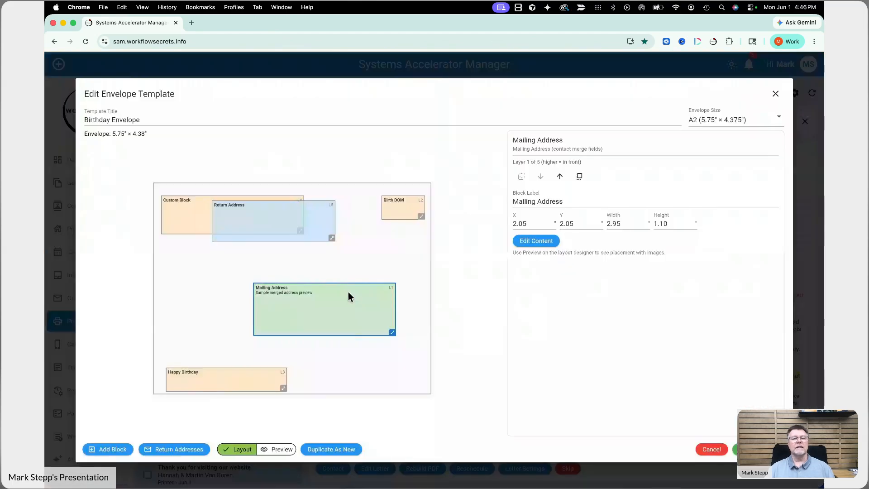
left_click(277, 450)
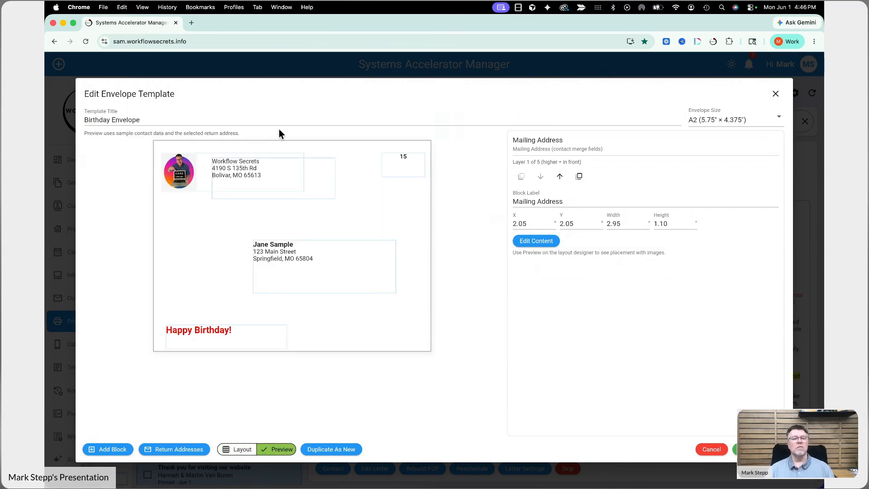
left_click(241, 450)
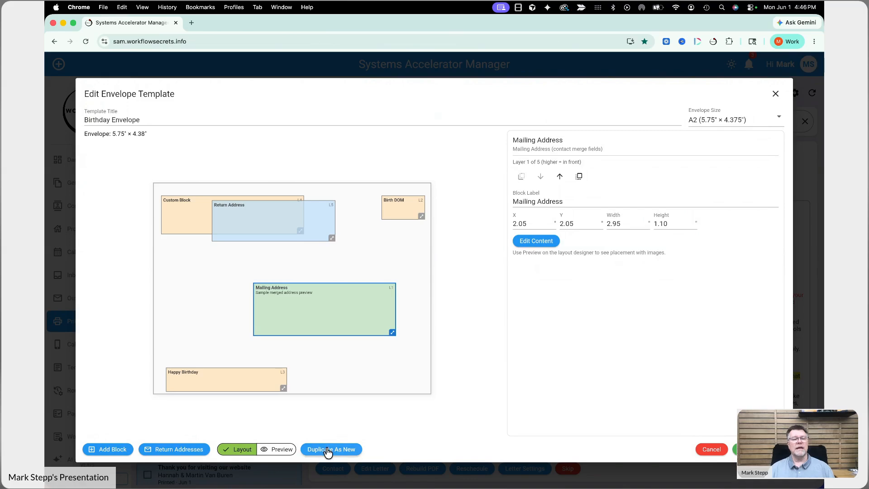
left_click(711, 448)
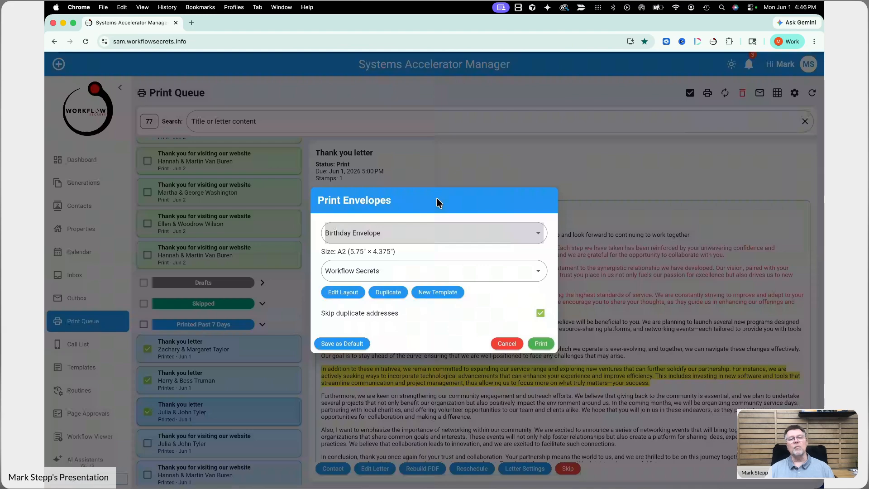
left_click(369, 230)
Step: Switch back to the Default template, print the three envelopes, and review the envelope PDF
left_click(360, 194)
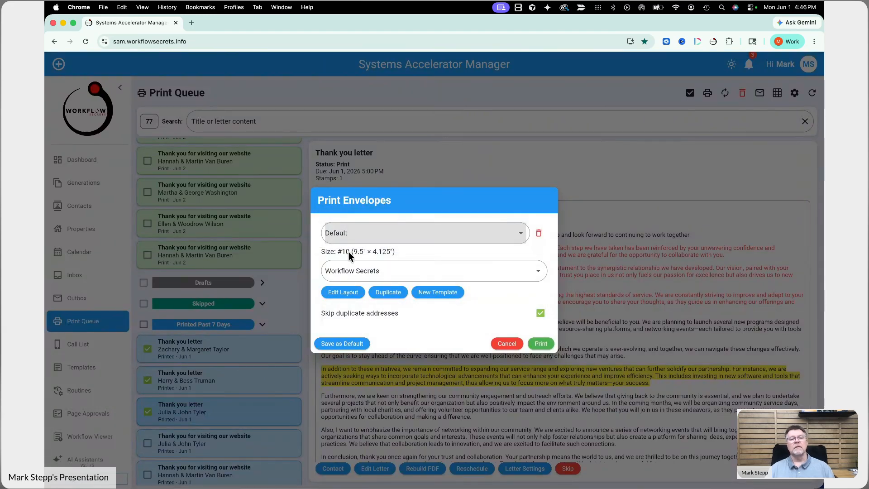
left_click(541, 343)
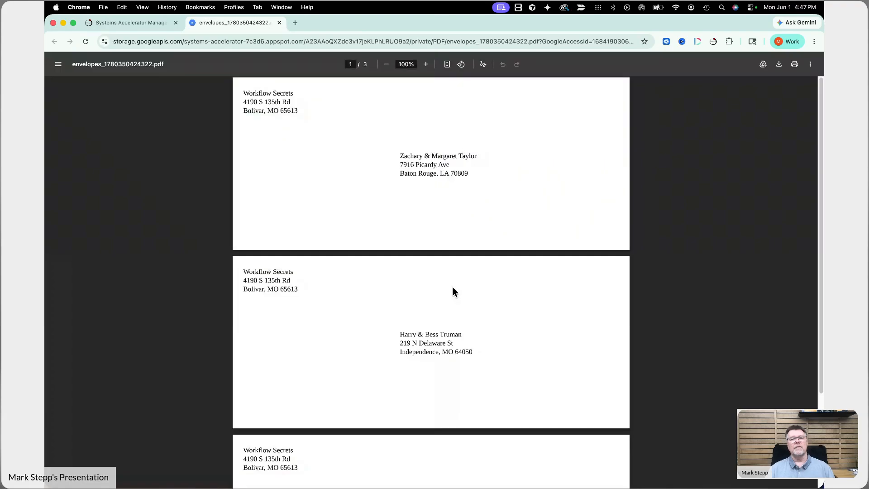
scroll(454, 279, "down", 3)
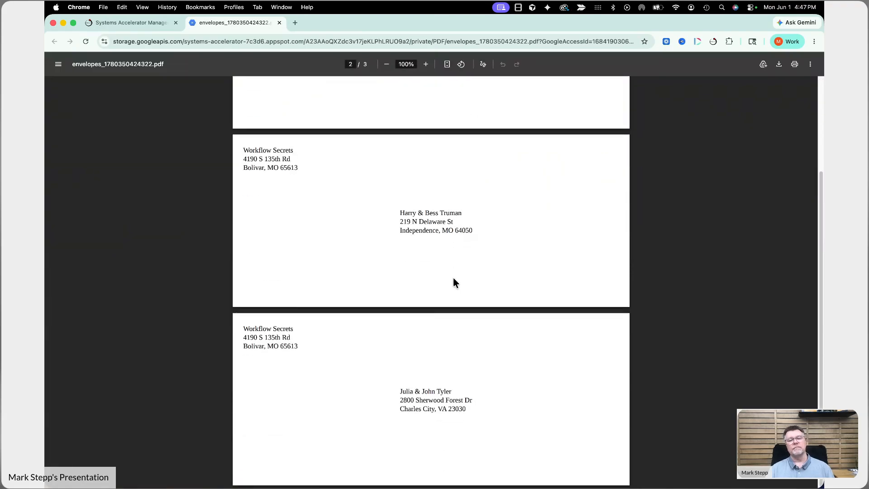
scroll(454, 283, "up", 3)
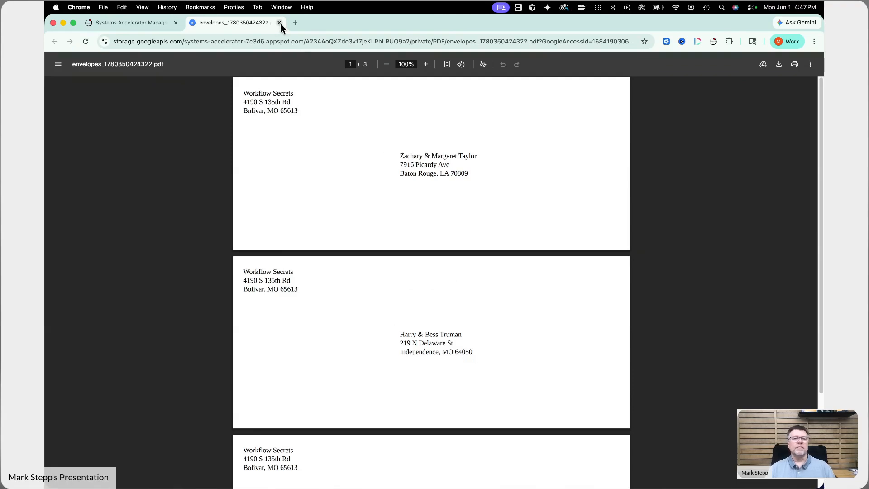
left_click(142, 26)
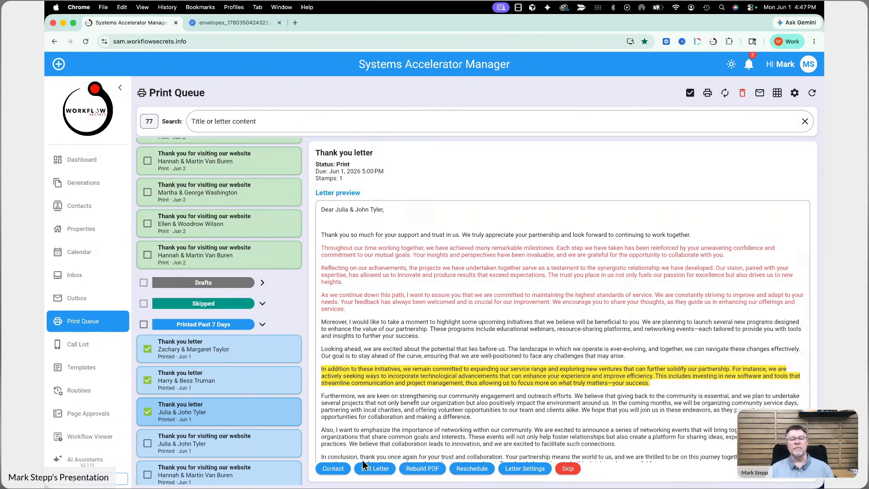
Step: Preview the first printed thank-you letter, turn off multi-select, and open its recipient's contact
left_click(247, 361)
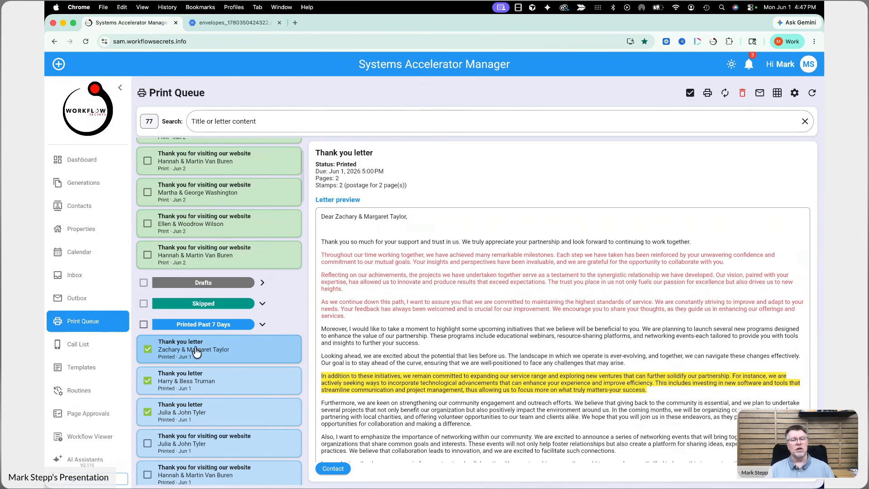
left_click(689, 94)
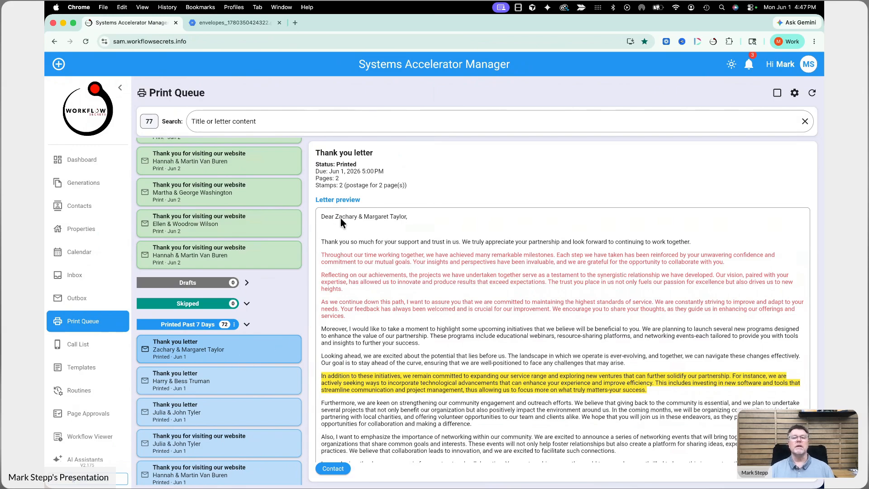
left_click(333, 469)
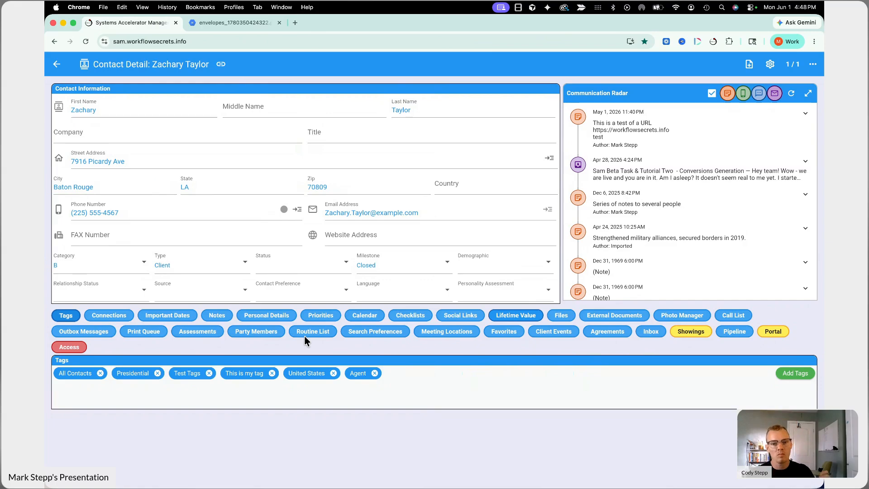
Step: Show the contact's Print Queue history and open the printed thank-you letter PDF
left_click(135, 334)
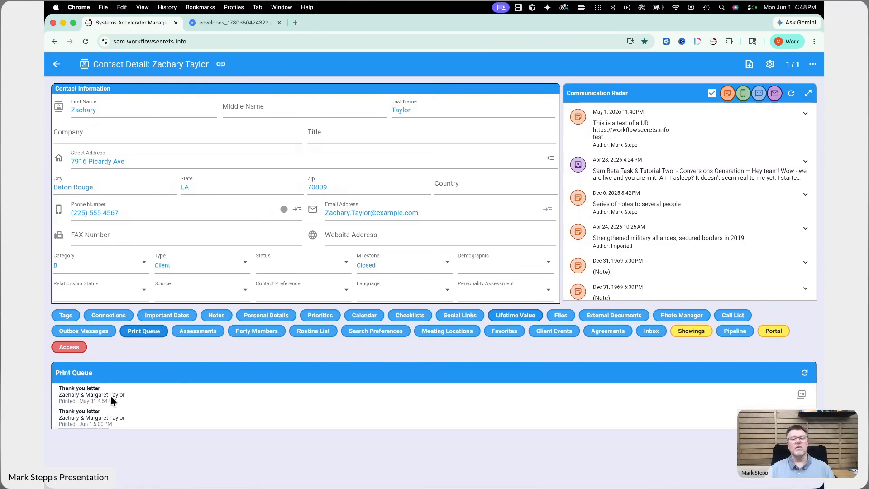
left_click(802, 396)
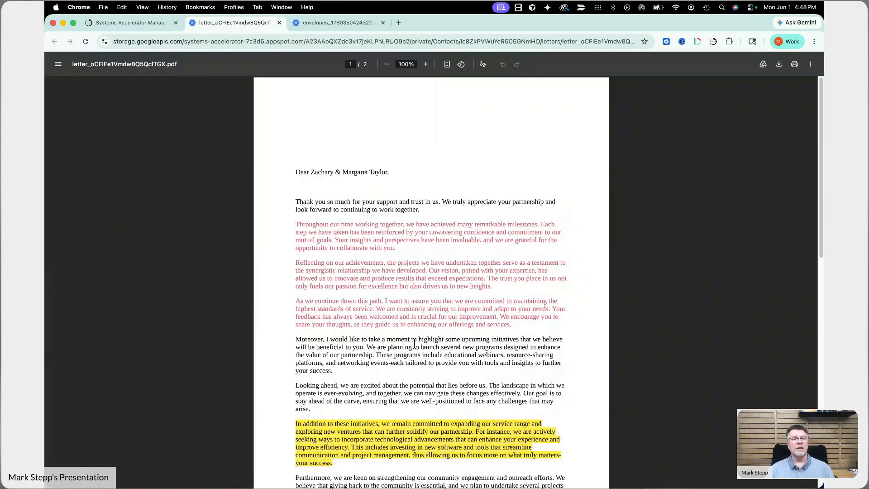
scroll(412, 347, "down", 5)
scroll(362, 264, "up", 6)
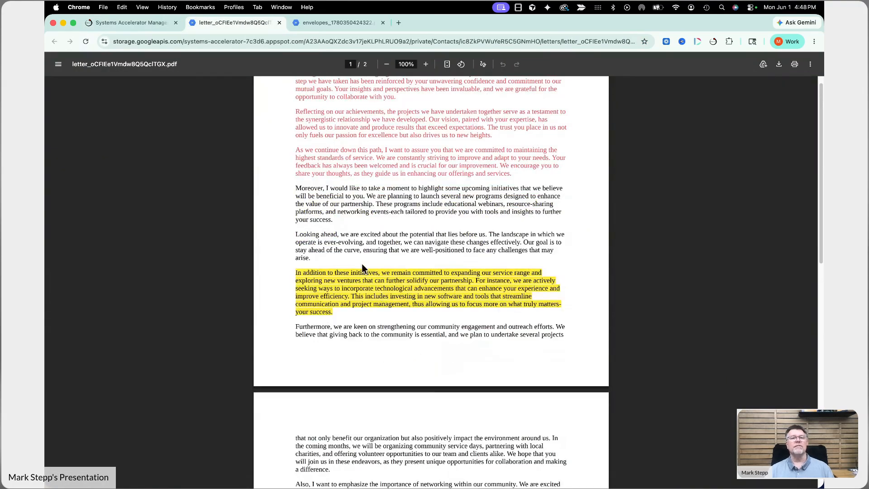
left_click(148, 27)
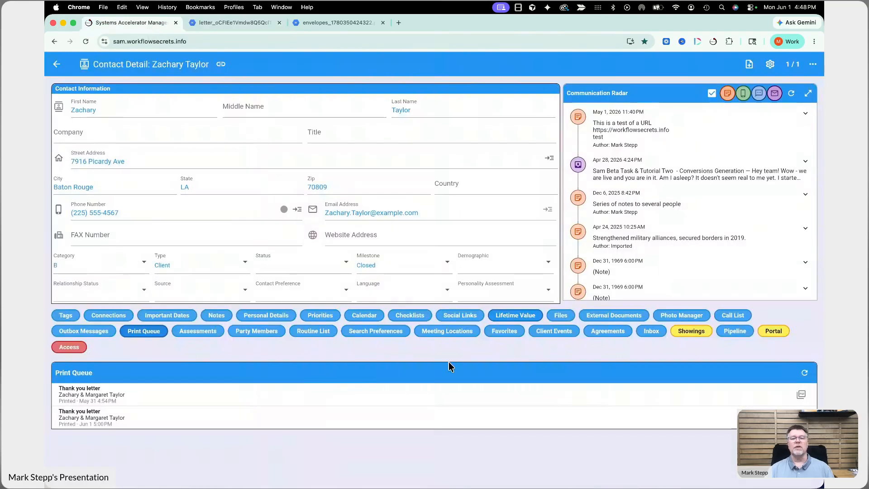
Step: List the contact's files to see both Thank_you_letter PDFs tagged Printed Letter and PrintQueue
left_click(556, 314)
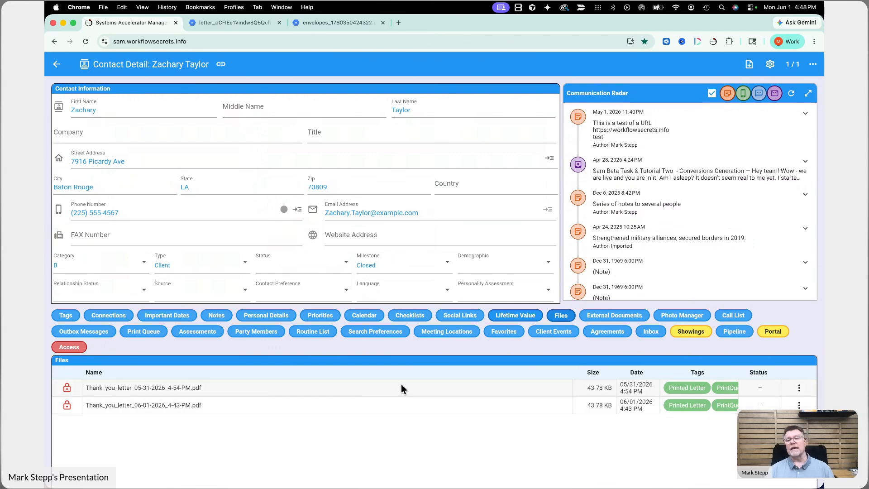
scroll(690, 391, "right", 1)
scroll(694, 393, "left", 1)
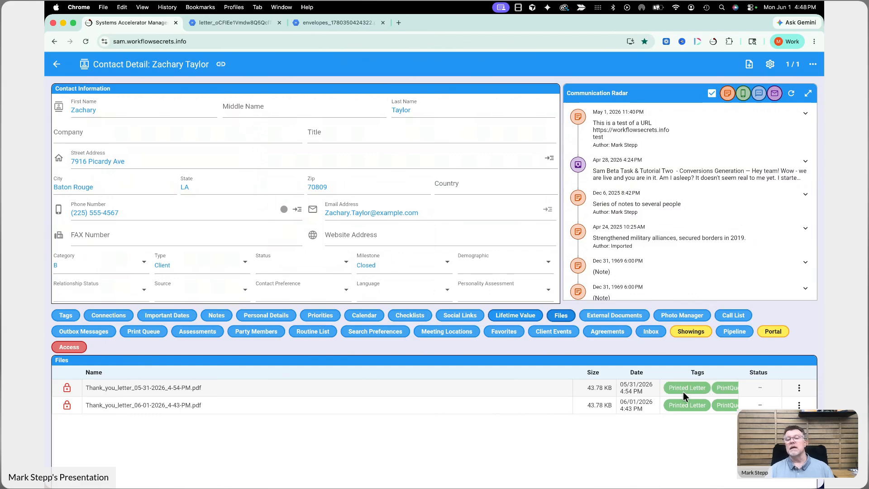
scroll(713, 393, "right", 1)
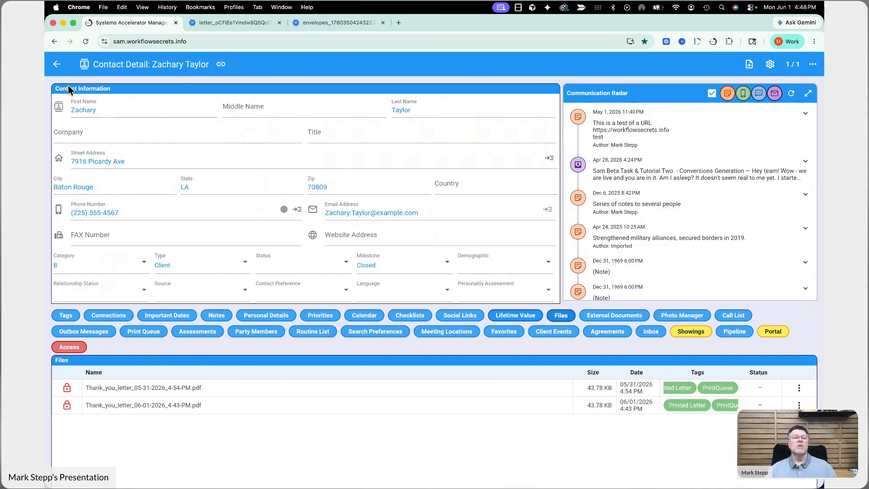
Step: Back in the Print Queue, preview the first Upcoming 3 Days website thank-you letter
left_click(57, 65)
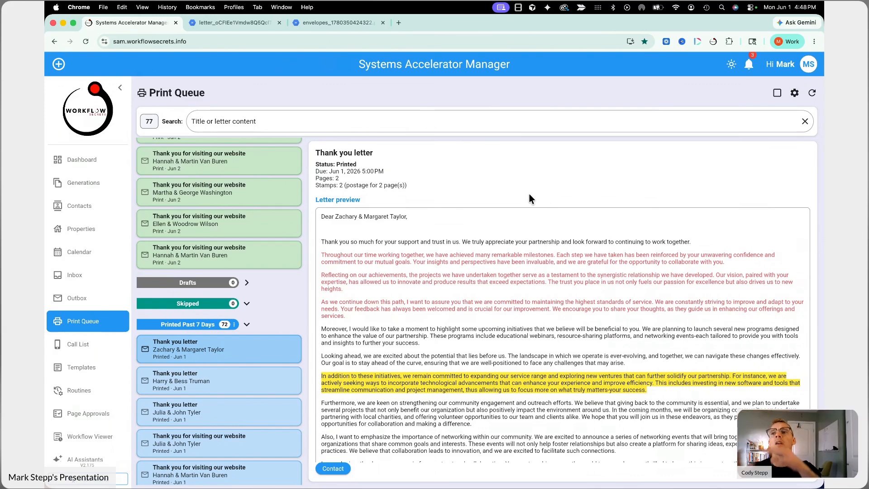
scroll(231, 218, "up", 3)
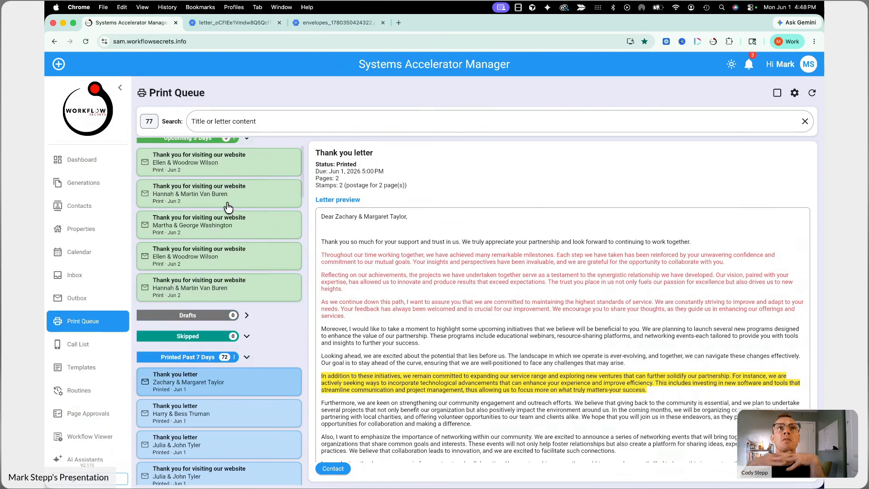
left_click(243, 221)
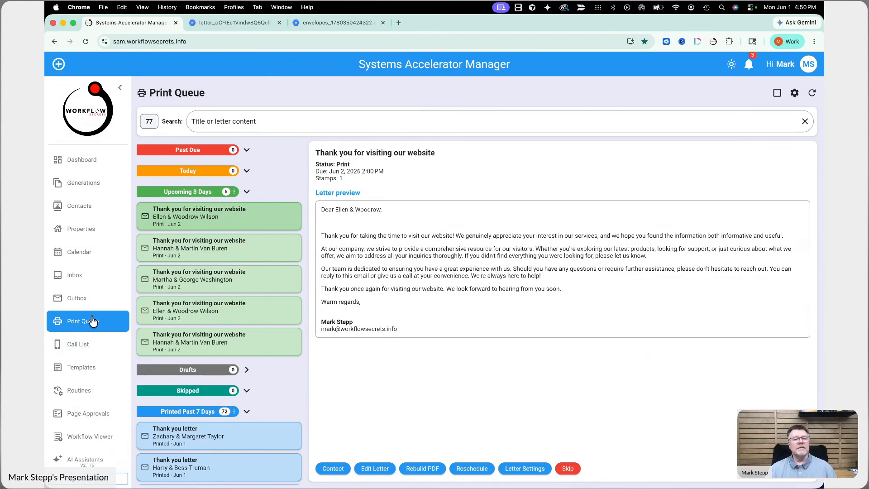
Step: Open the 'Thank you for visiting our website' template for editing on its Letter tab
left_click(95, 371)
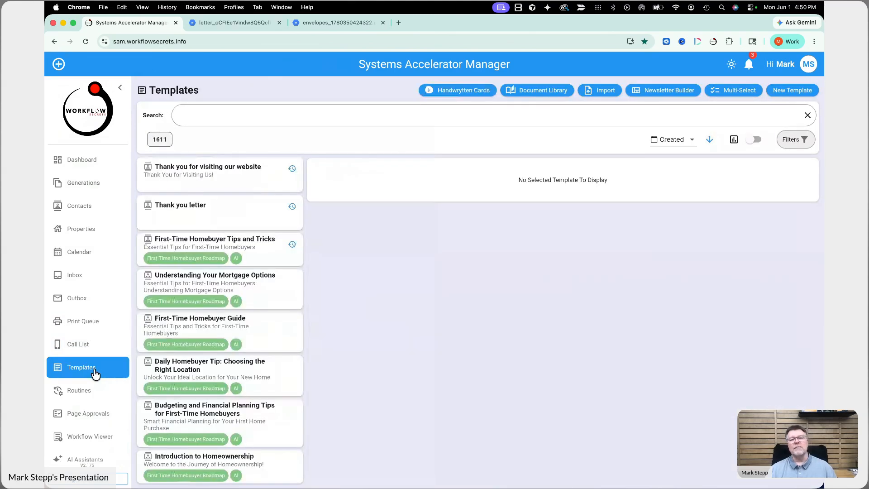
left_click(220, 172)
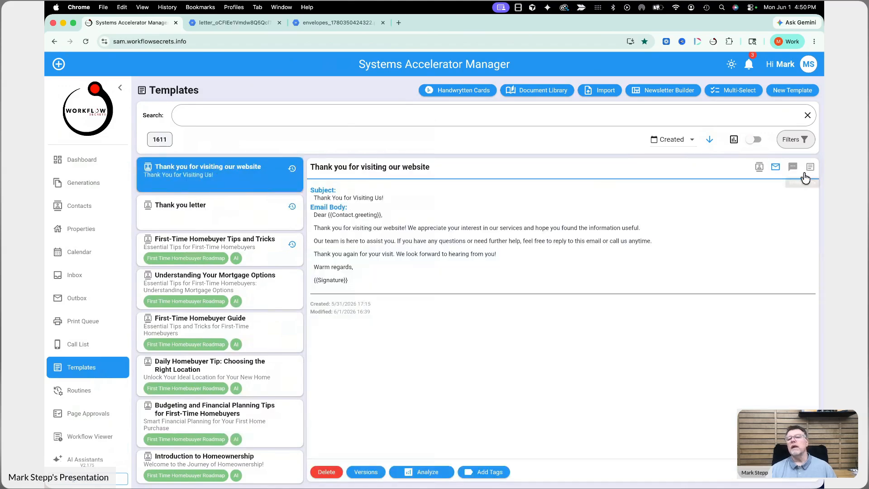
left_click(797, 472)
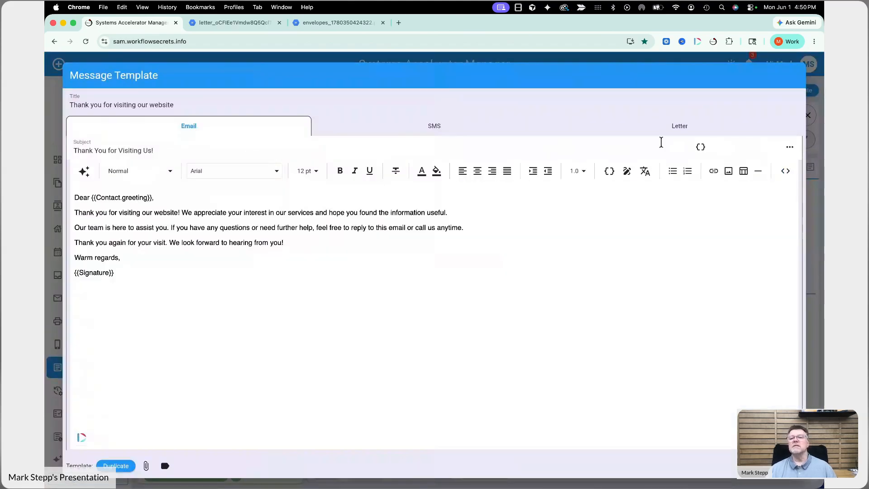
left_click(664, 133)
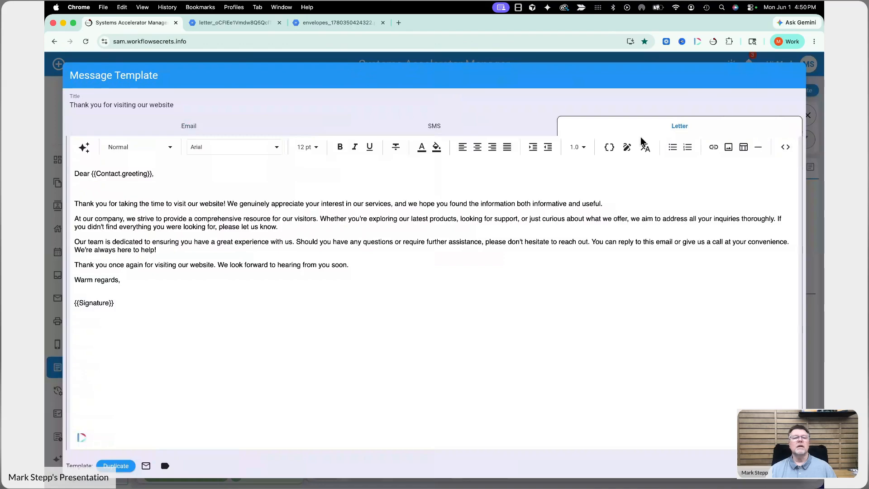
Step: Select the {{Signature}} placeholder and open the signature merge field editor
left_click(187, 248)
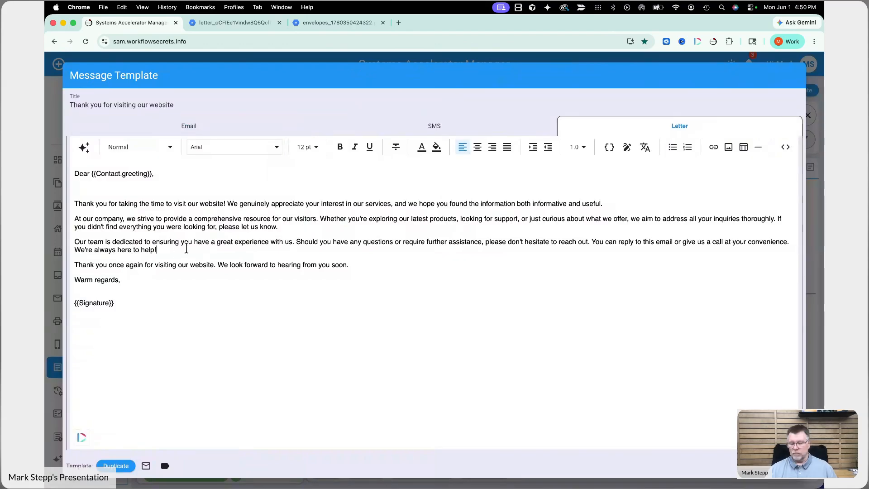
left_click(132, 285)
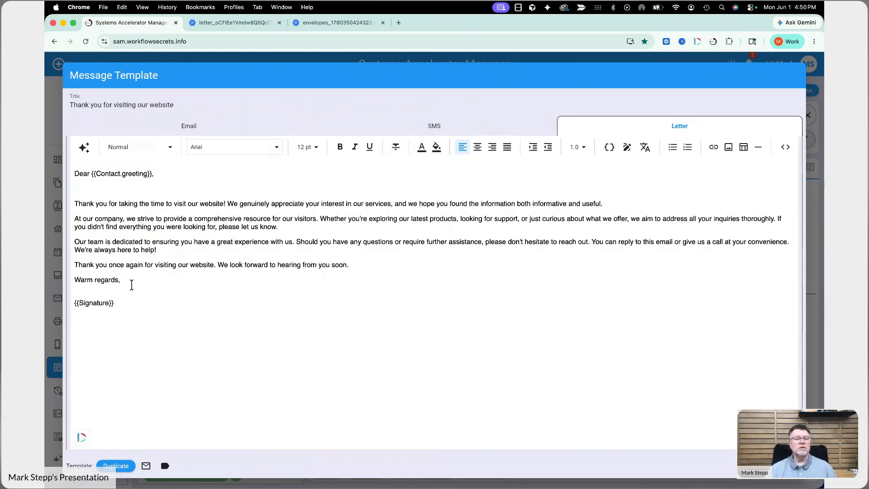
left_click(119, 307)
left_click_drag(119, 306, 52, 303)
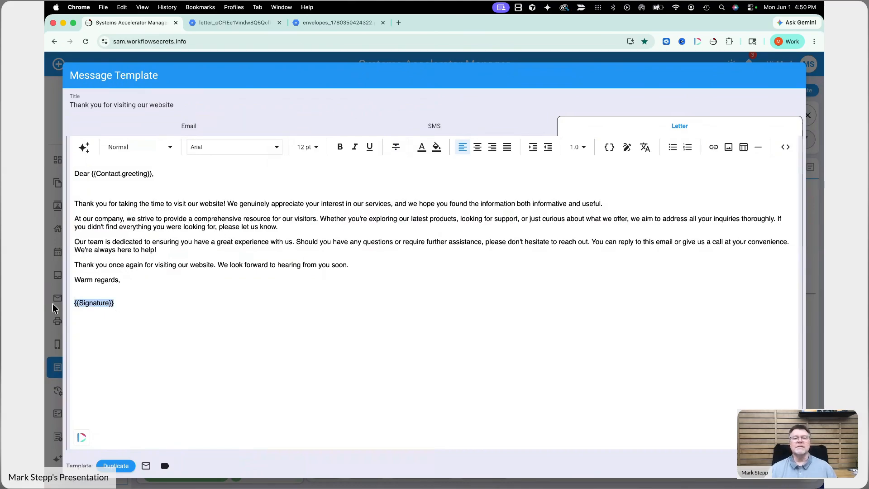
left_click(627, 147)
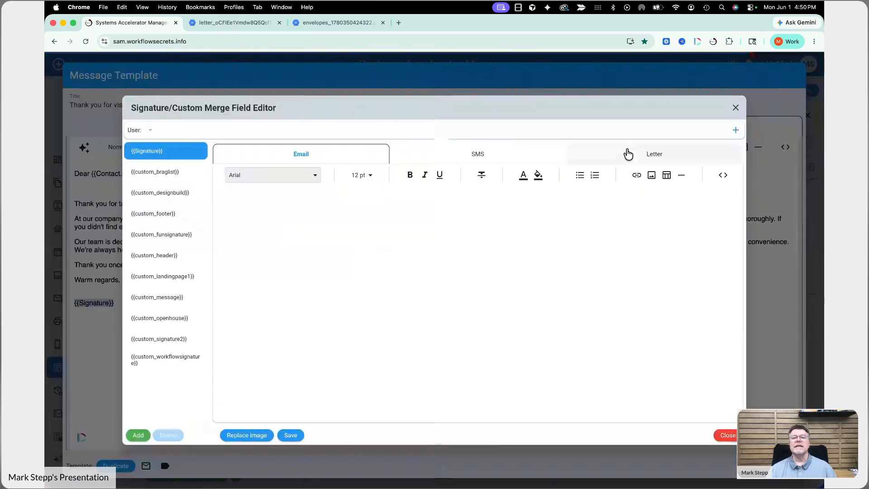
Step: Review the SMS, letter, per-user and all-users signatures, then close the signature editor
left_click(493, 163)
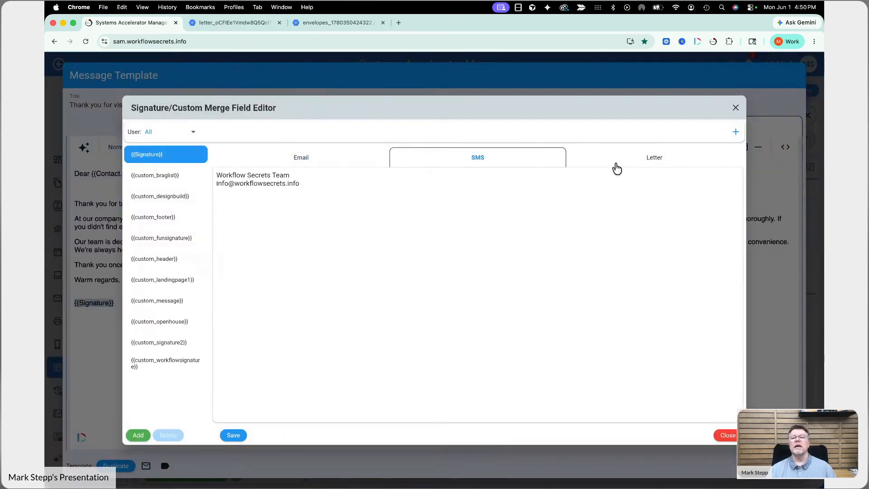
left_click(633, 168)
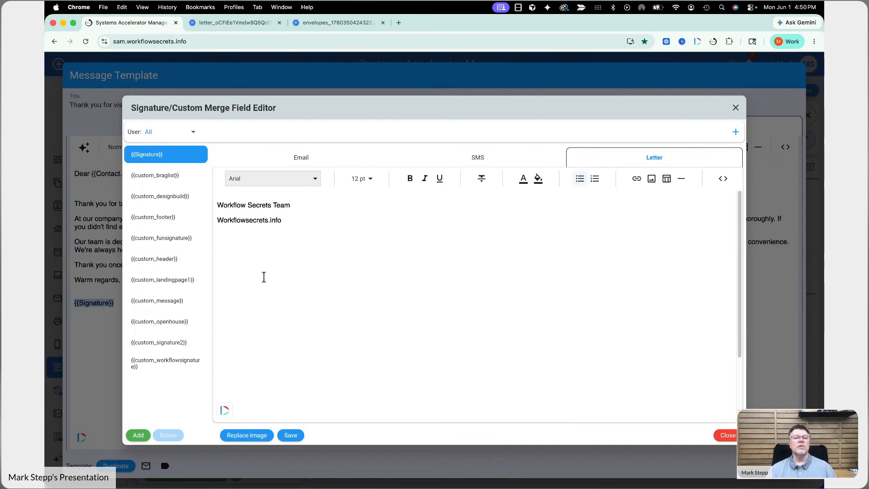
left_click(151, 133)
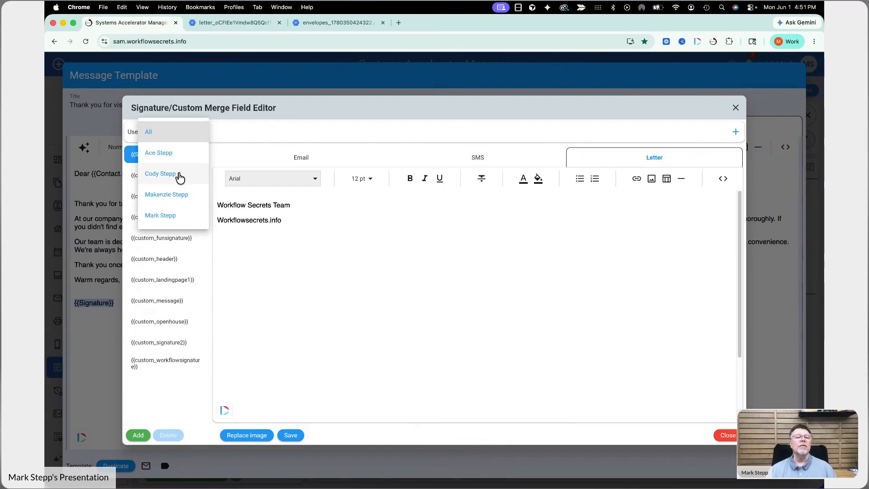
left_click(173, 214)
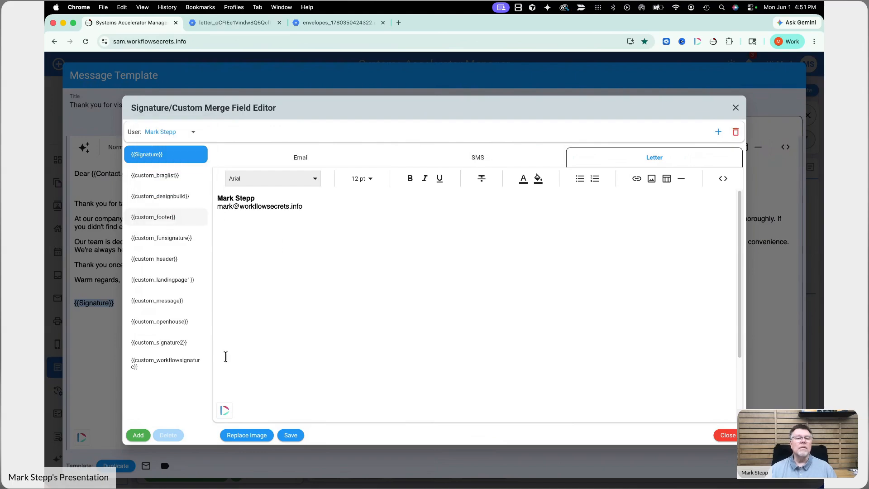
left_click(170, 154)
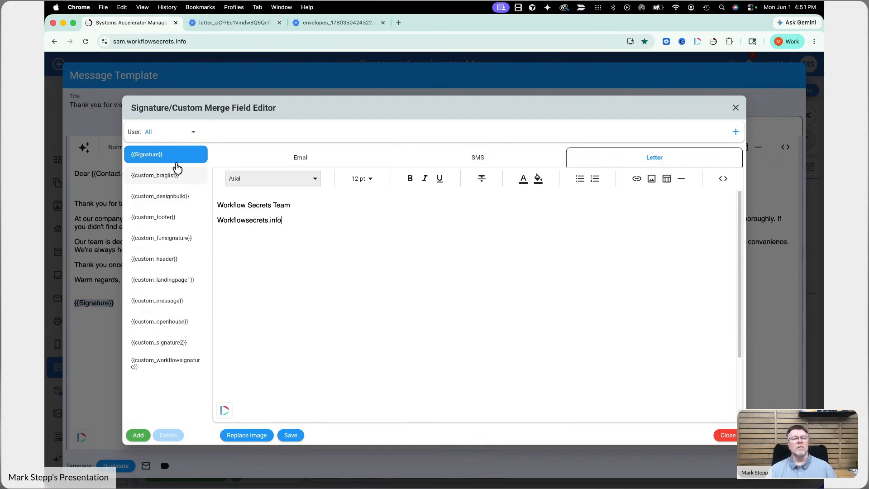
left_click(727, 436)
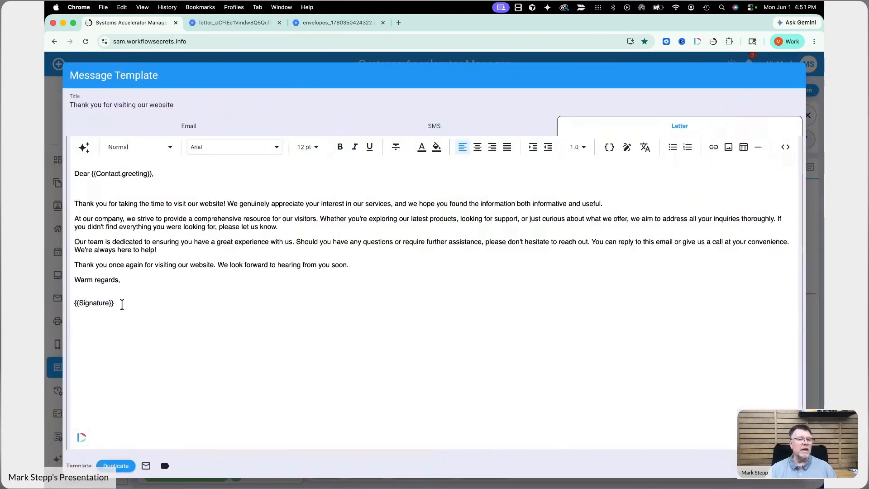
Step: Add a blank line after the closing paragraph ending 'soon.'
left_click_drag(120, 303, 52, 306)
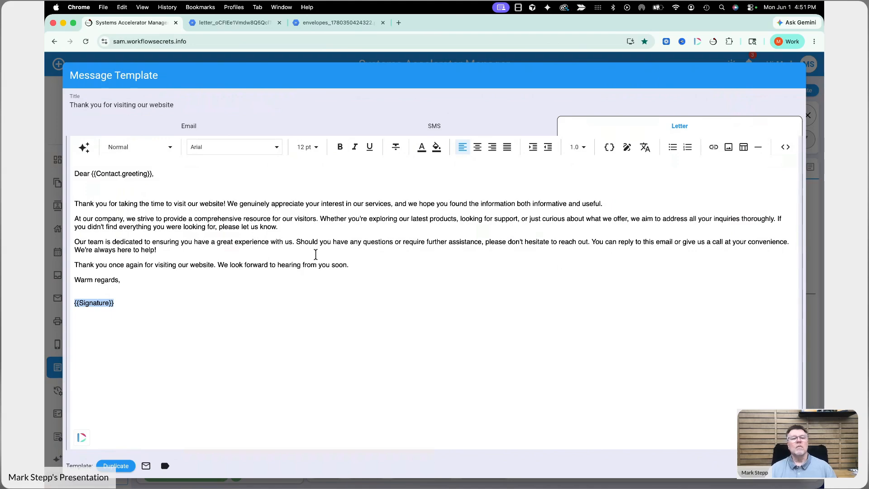
left_click(373, 266)
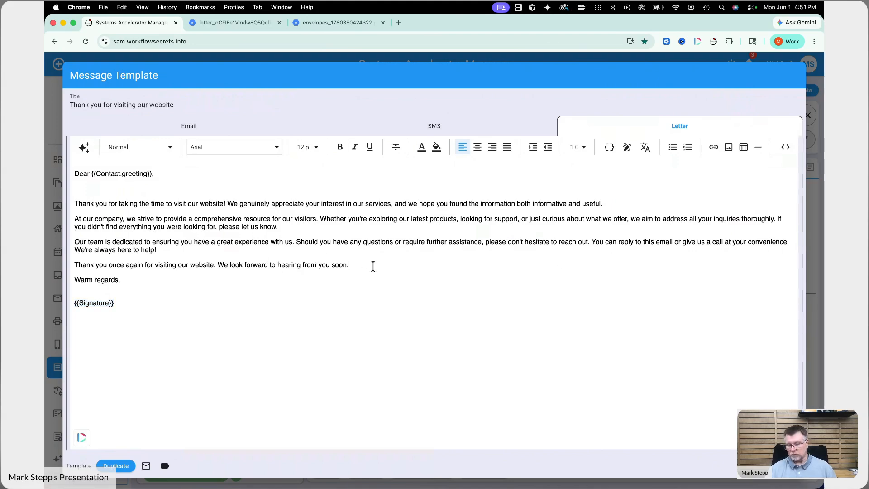
key("Return")
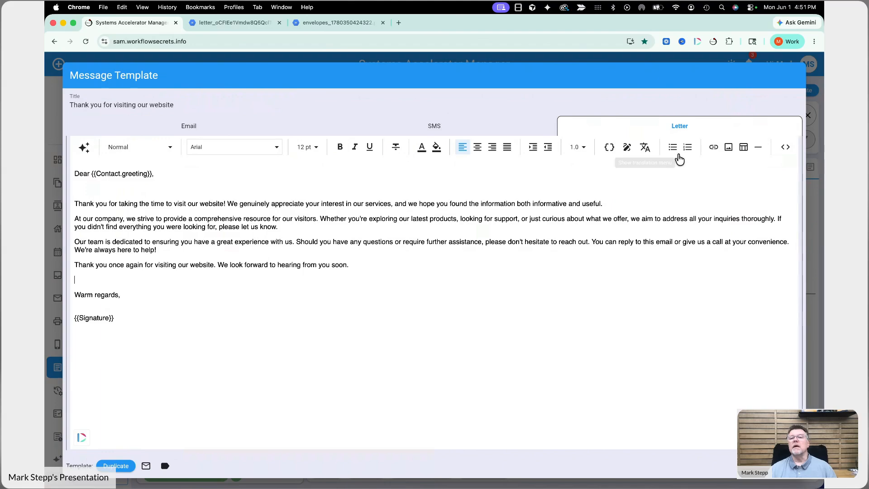
Step: Choose the real estate automation banner from the saved Newsletter images
left_click(729, 148)
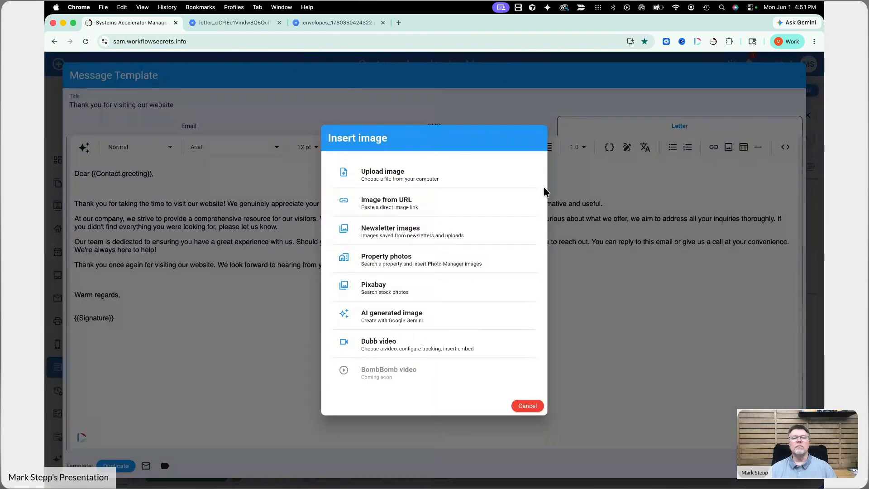
left_click(416, 236)
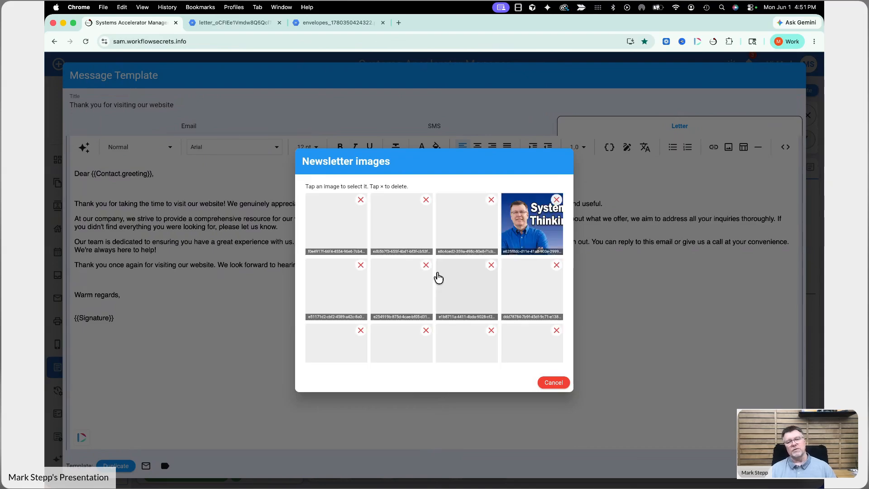
scroll(448, 332, "down", 10)
scroll(448, 332, "down", 5)
scroll(448, 331, "down", 5)
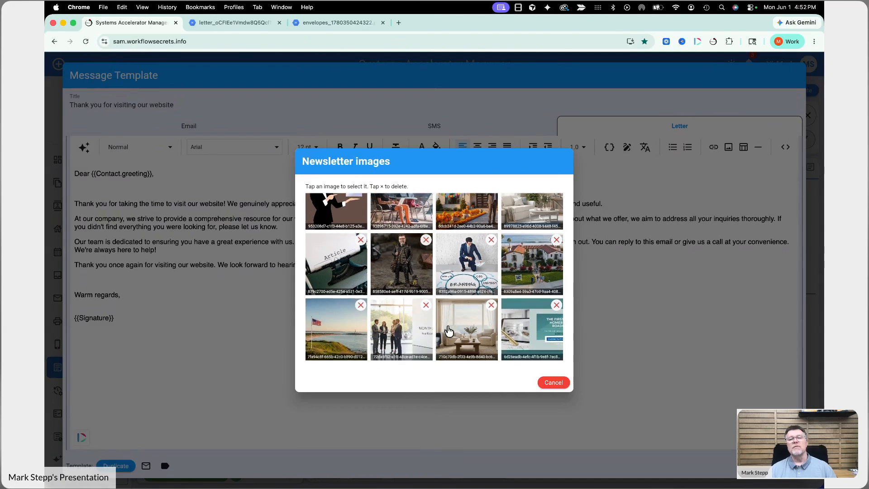
scroll(449, 329, "up", 2)
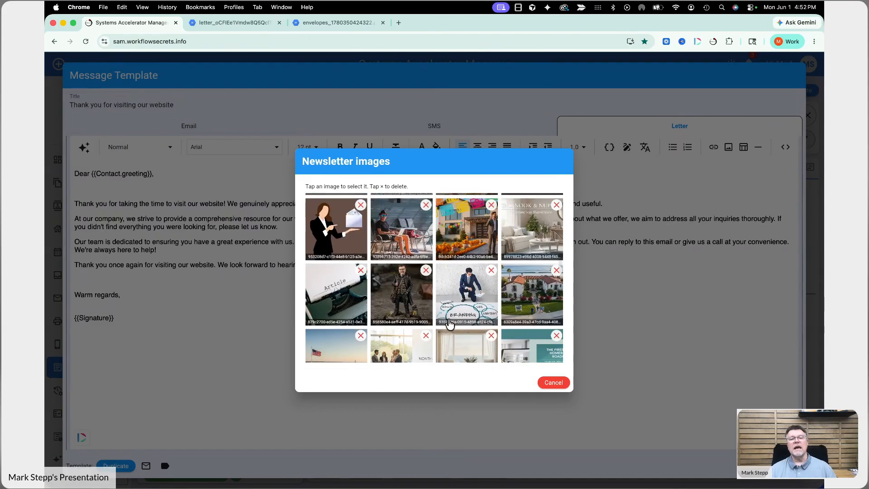
scroll(449, 324, "down", 5)
scroll(449, 324, "down", 5)
scroll(449, 323, "down", 10)
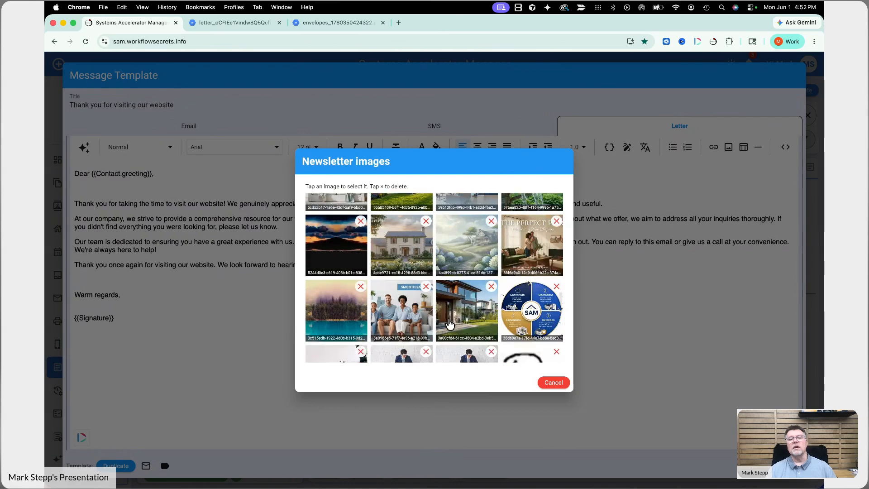
scroll(449, 324, "down", 3)
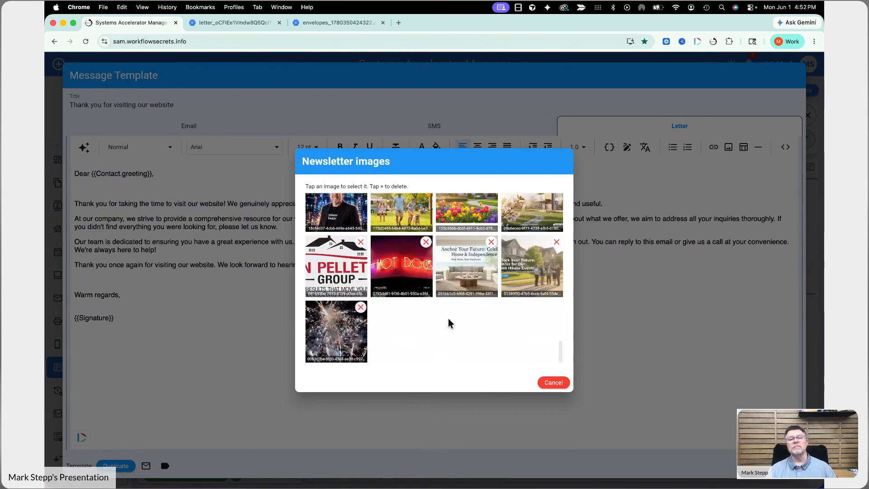
scroll(448, 320, "up", 1)
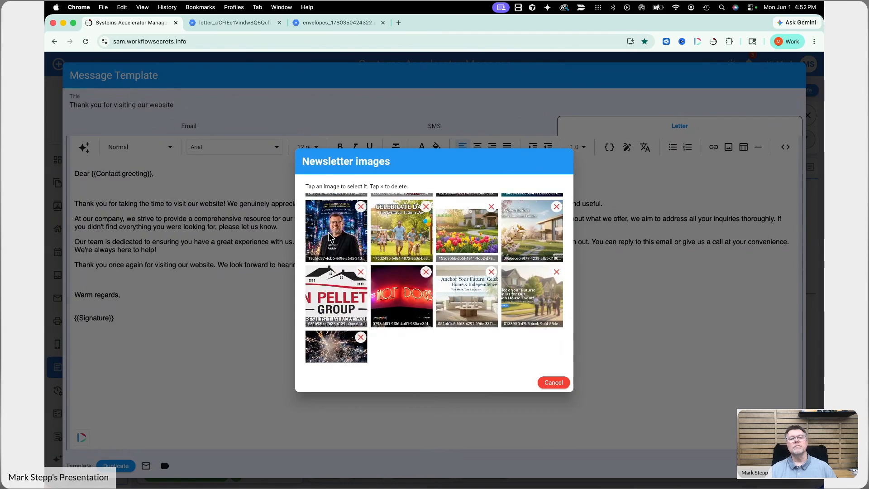
left_click(334, 242)
Step: Insert the banner without a link and shrink it to about 527 px wide
left_click(524, 326)
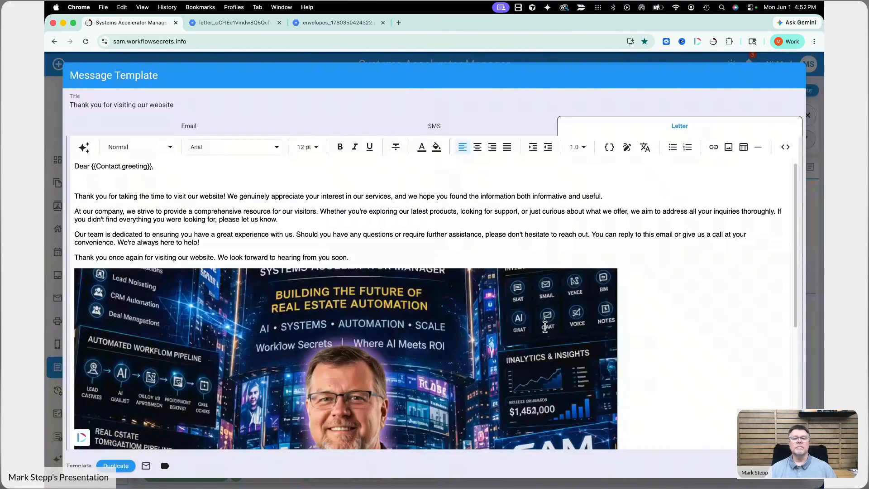
scroll(530, 327, "down", 3)
left_click(547, 327)
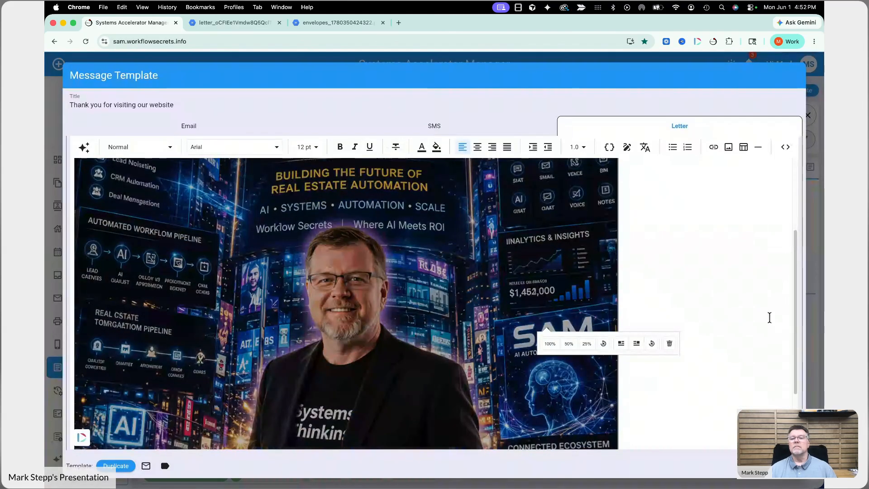
scroll(769, 318, "down", 5)
left_click_drag(625, 398, 339, 295)
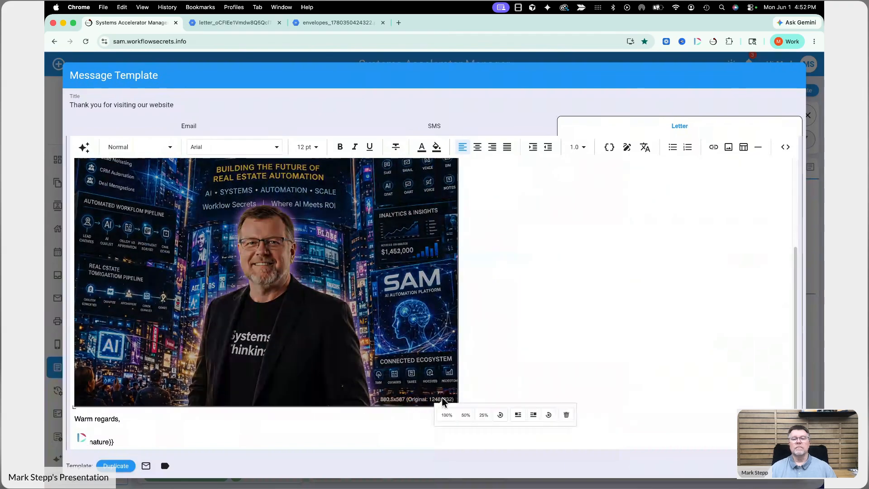
scroll(442, 399, "up", 1)
left_click_drag(458, 410, 312, 404)
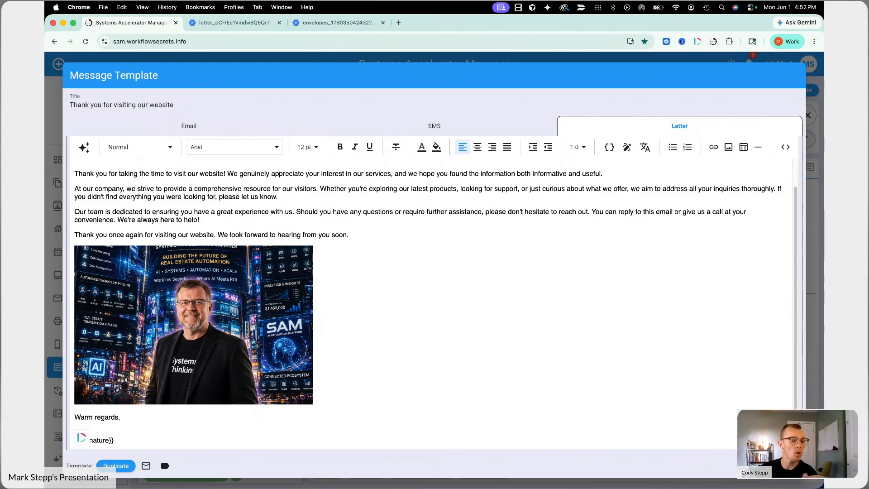
Step: Close the template editor and preview the 'Thank you letter' template in Templates
left_click(784, 466)
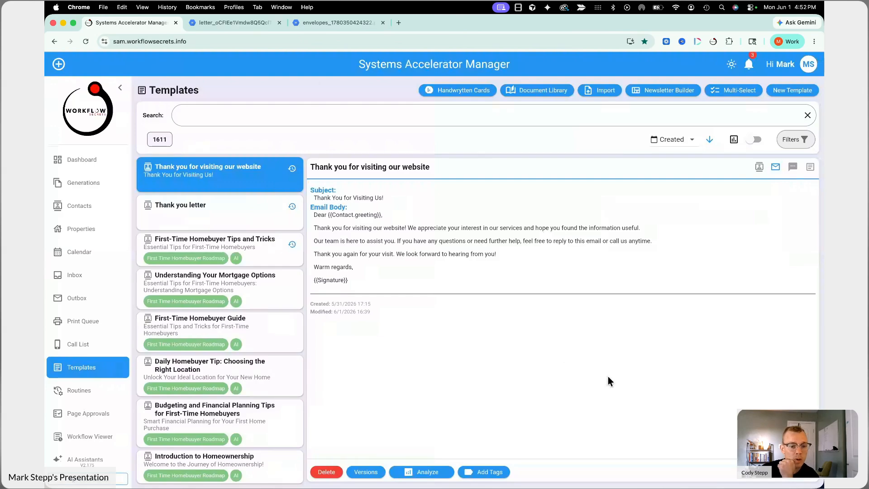
left_click(233, 224)
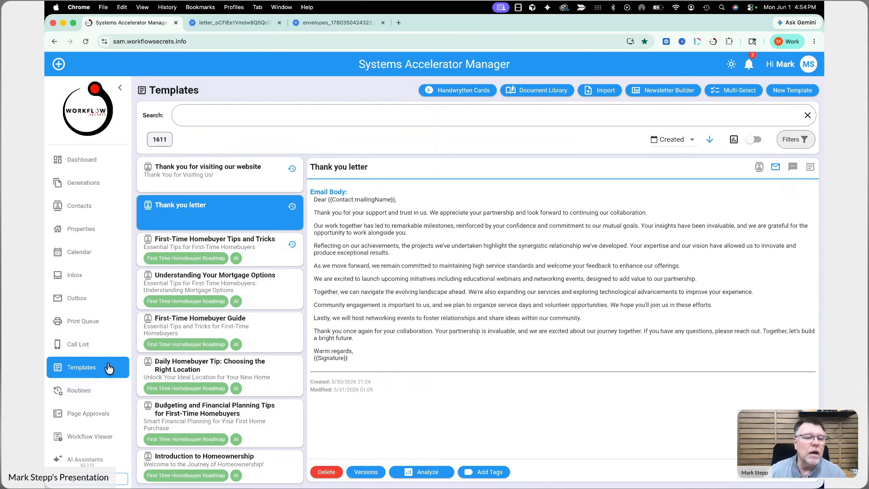
Step: Search Routines for 'new lea' and open the New Lead Date routine's Print Letter step
left_click(100, 326)
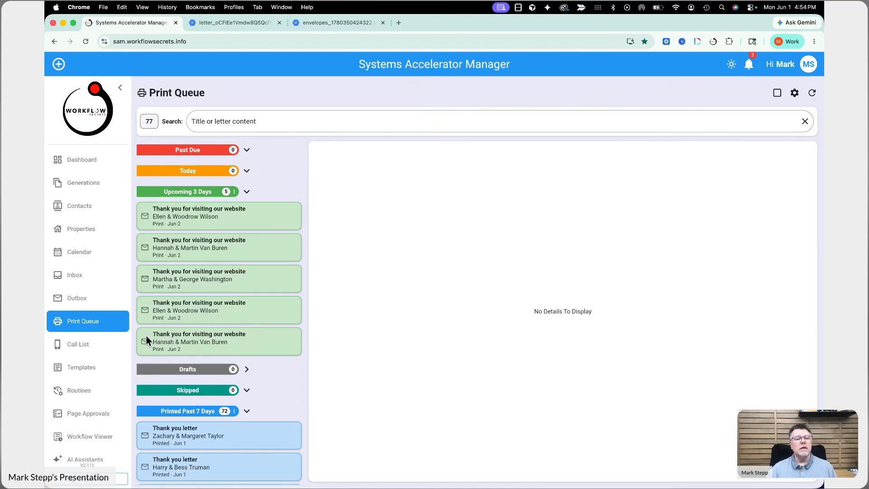
left_click(99, 400)
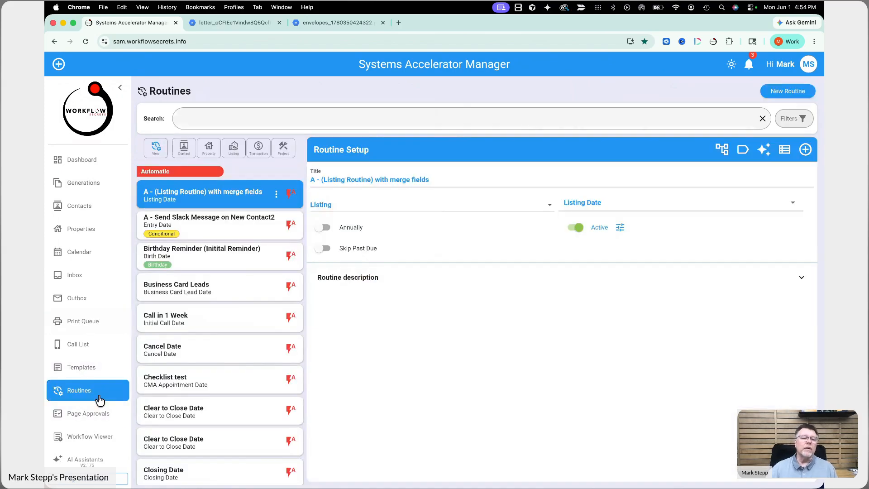
left_click(211, 119)
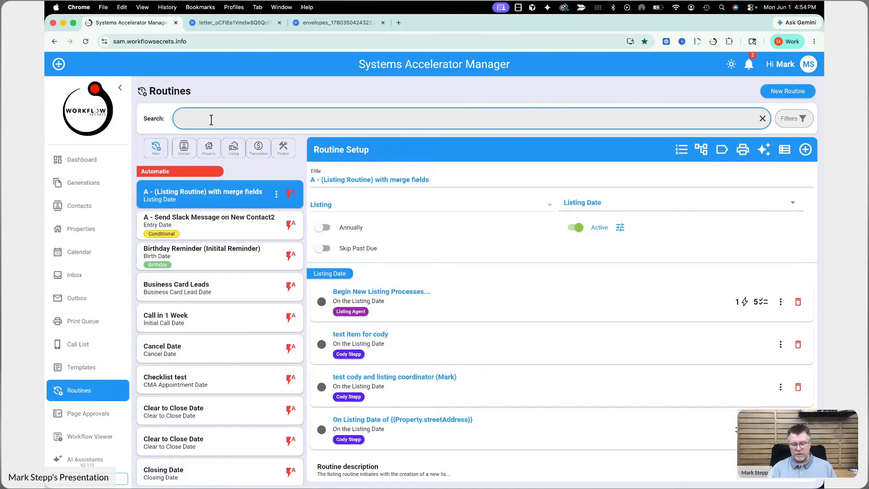
type("new ")
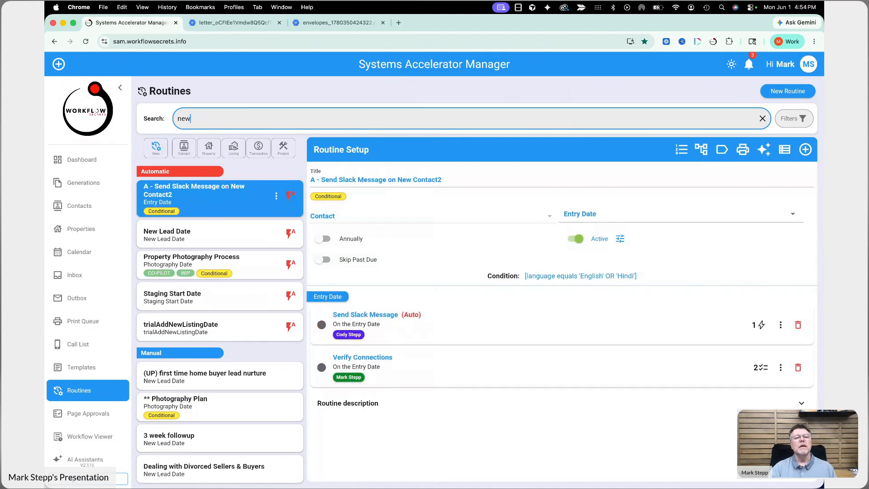
type("lea")
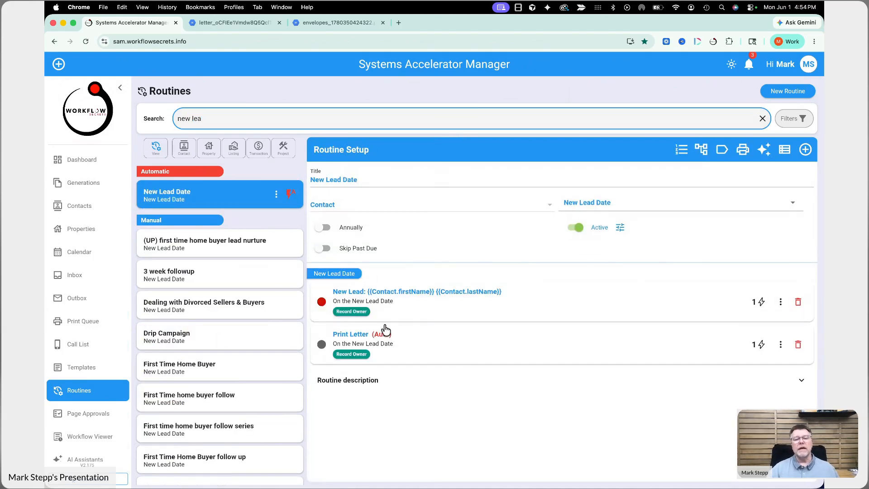
left_click(481, 360)
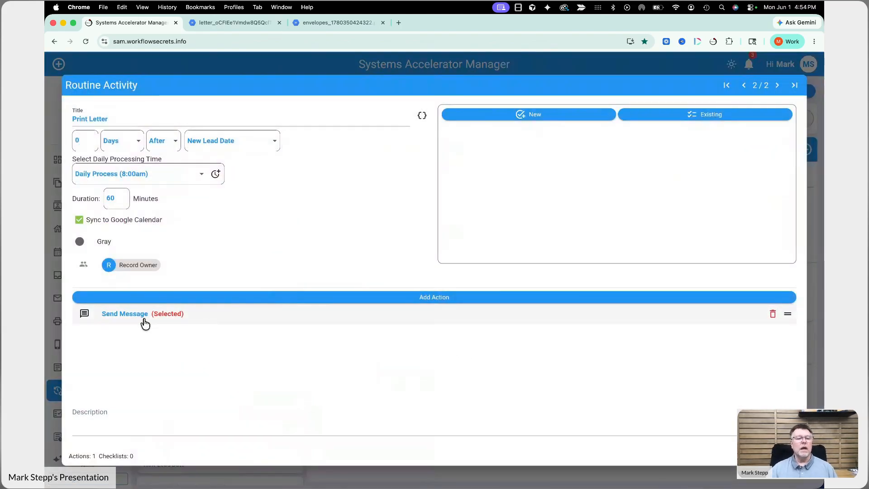
Step: Edit the Send Message action, keep Letter as message type, and open its template
left_click(138, 317)
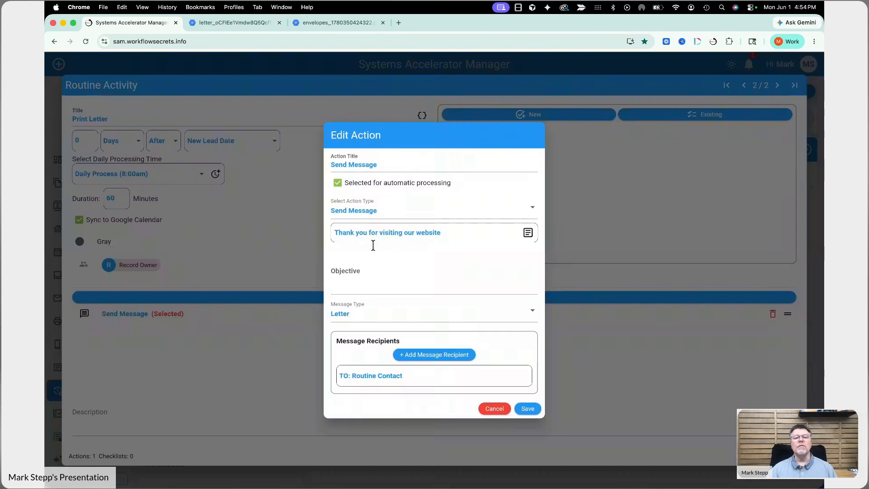
left_click(346, 320)
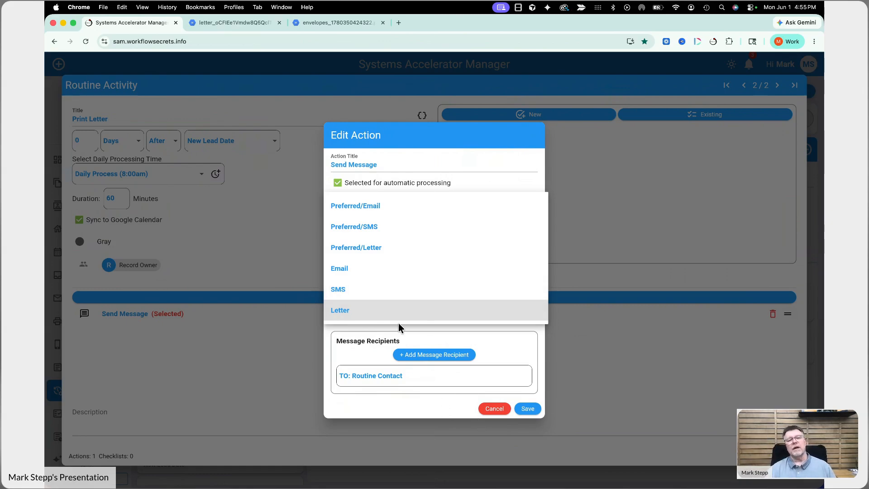
left_click(407, 398)
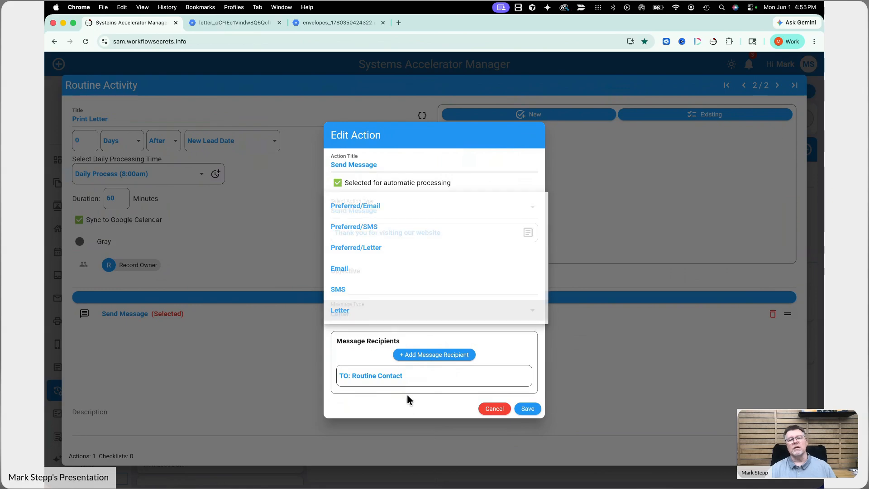
left_click(373, 231)
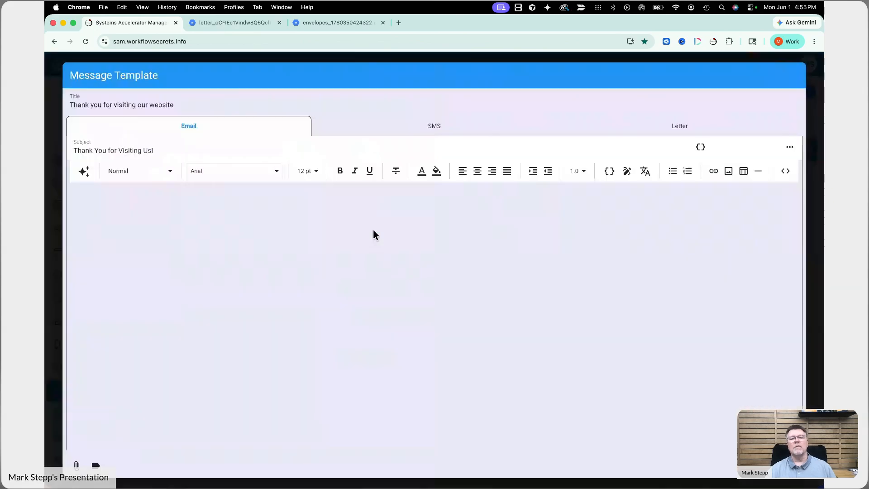
Step: Check the template's SMS, letter and email versions, then exit the action and activity unsaved
left_click(469, 131)
left_click(638, 131)
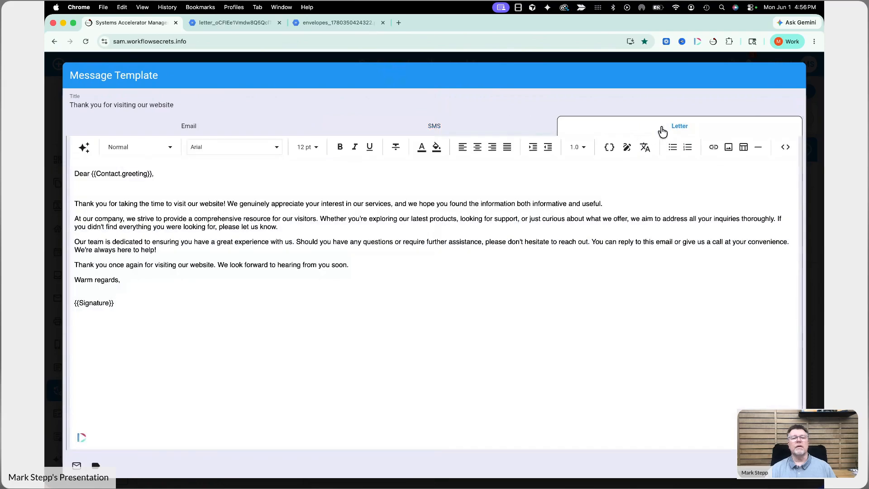
left_click(426, 130)
left_click(236, 131)
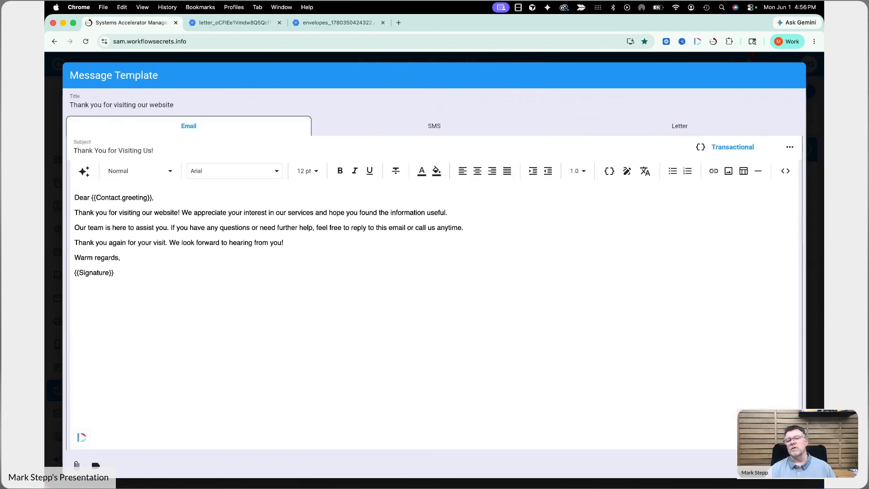
left_click(755, 466)
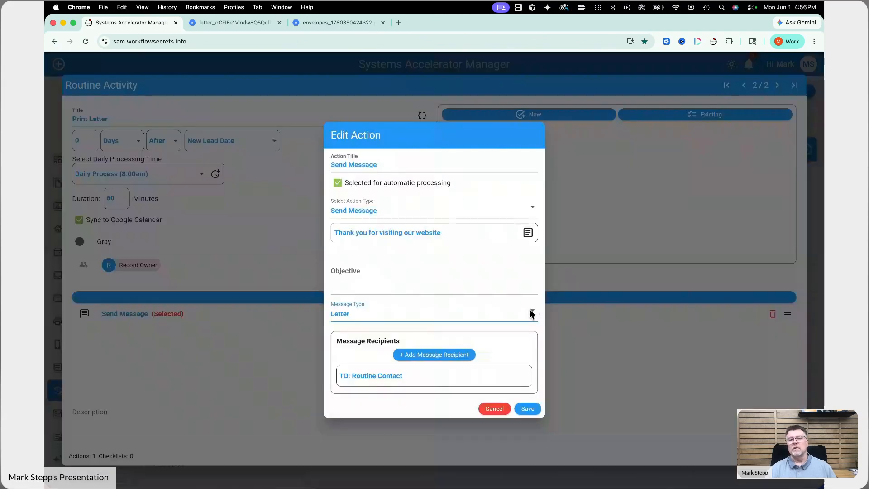
left_click(494, 409)
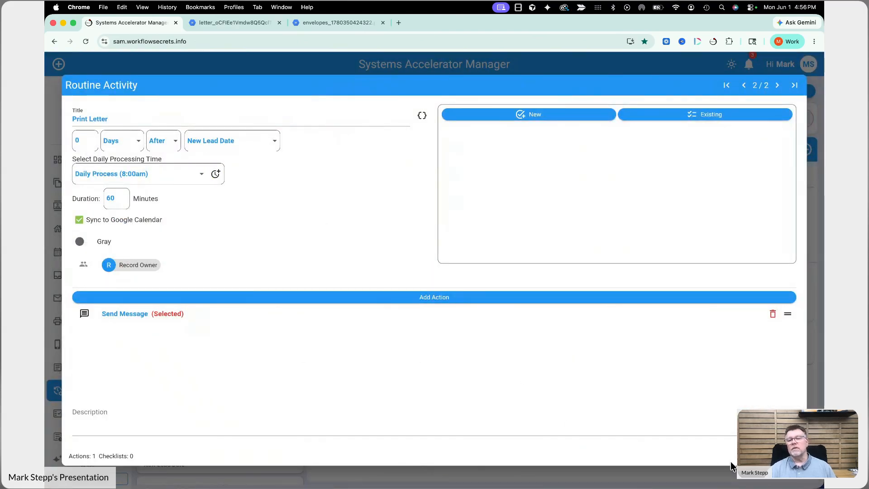
left_click(718, 443)
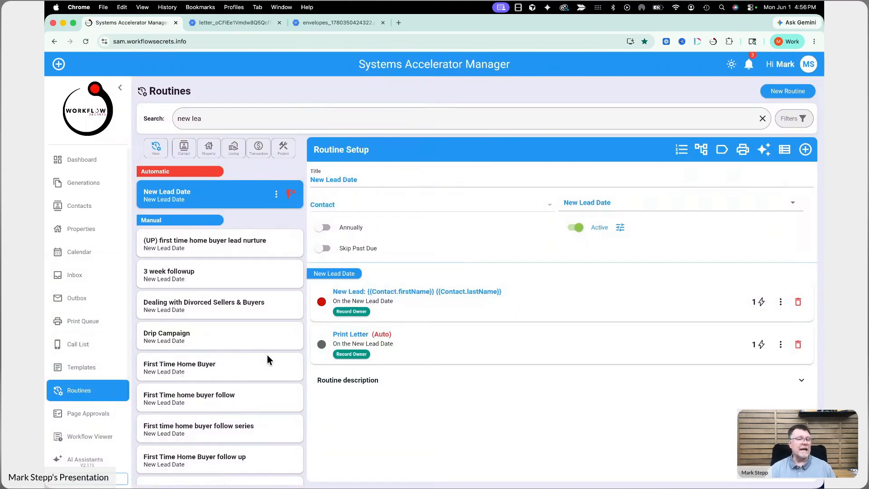
Step: Search routines for 'list' and open 'A - (Listing Routine) with merge fields'
left_click(156, 121)
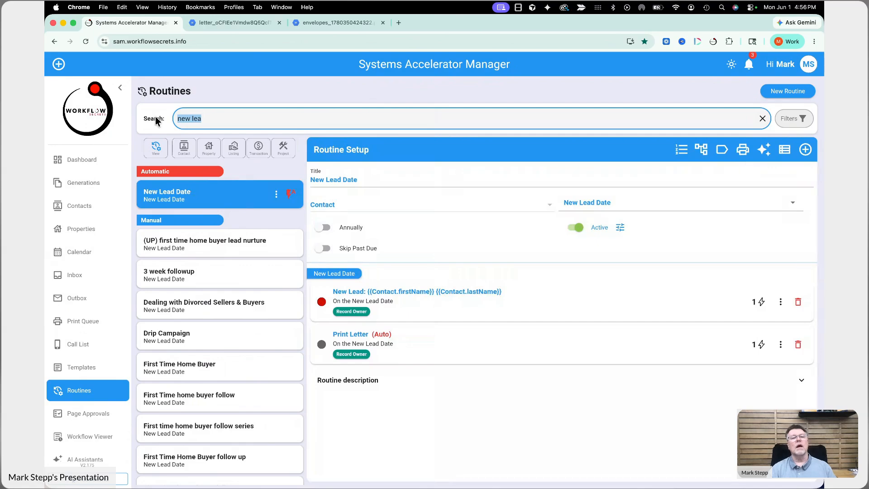
type("new listing")
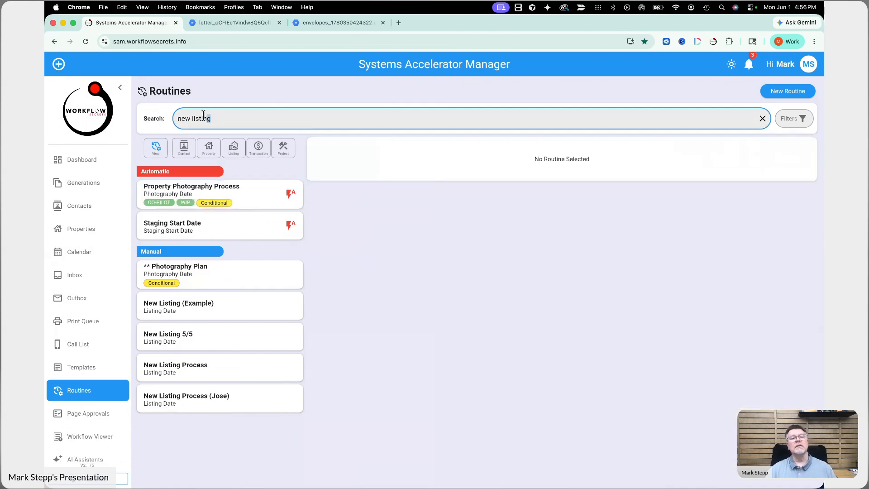
triple_click(222, 117)
key("BackSpace")
type("list")
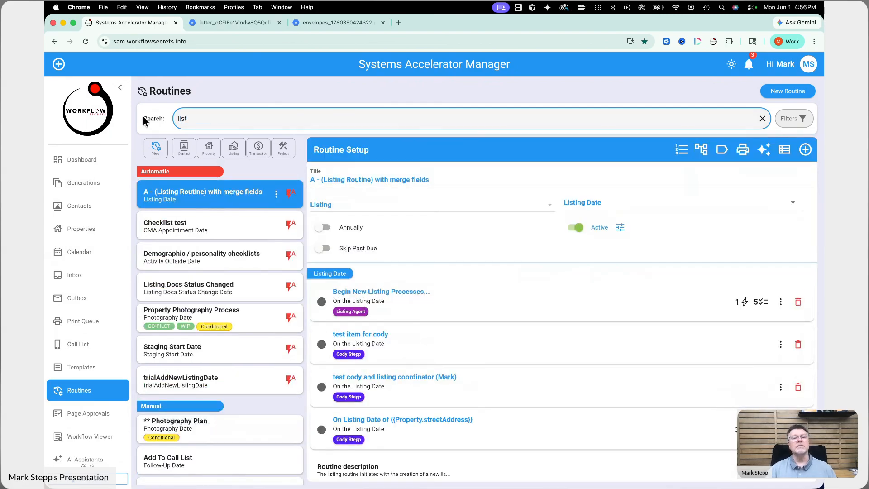
left_click(210, 199)
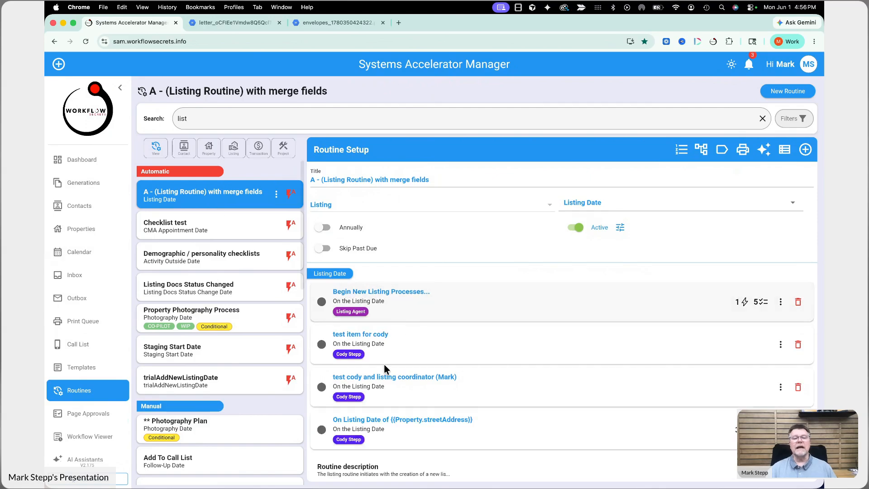
scroll(453, 434, "down", 1)
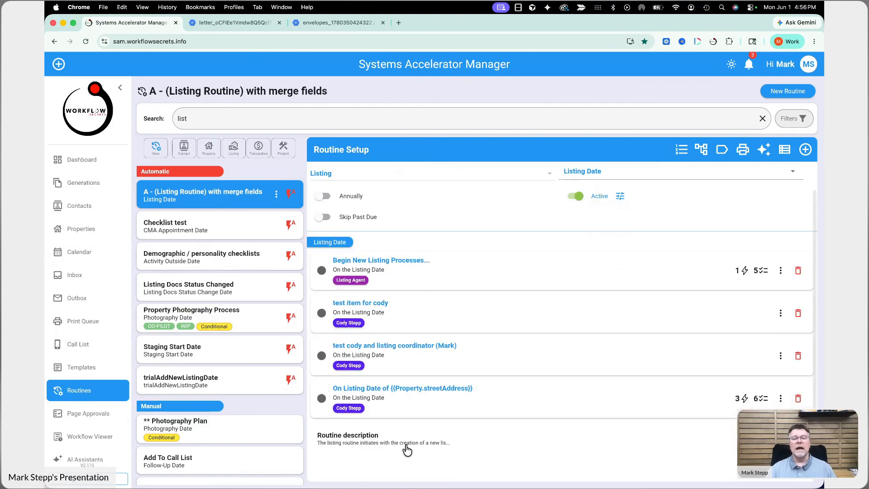
Step: From the On Listing Date step's Send Message action, view the Listing Detail template's Letter version
left_click(430, 402)
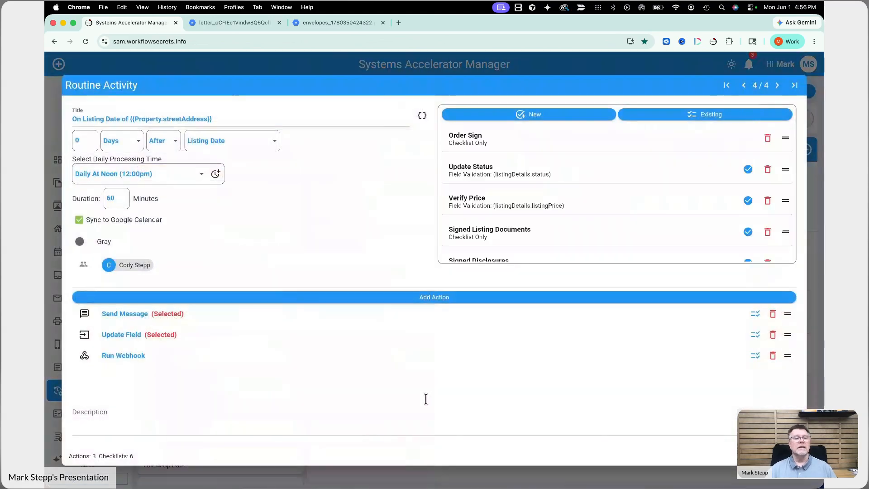
left_click(134, 313)
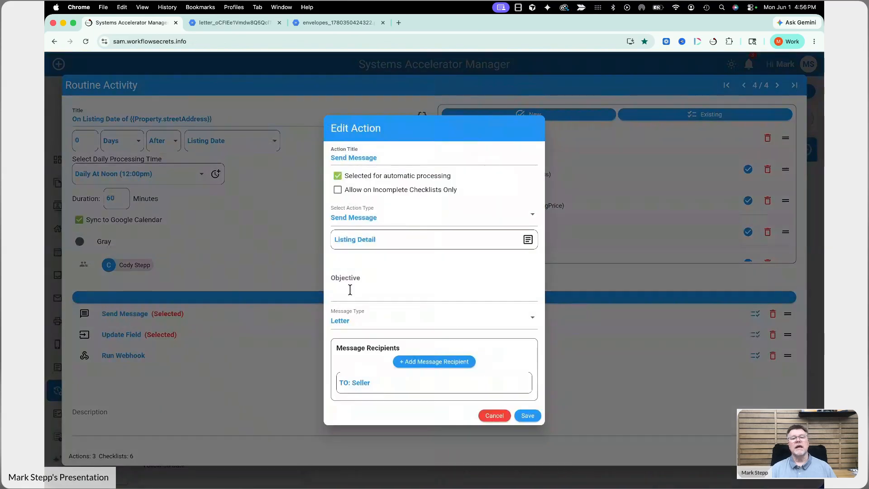
left_click(355, 240)
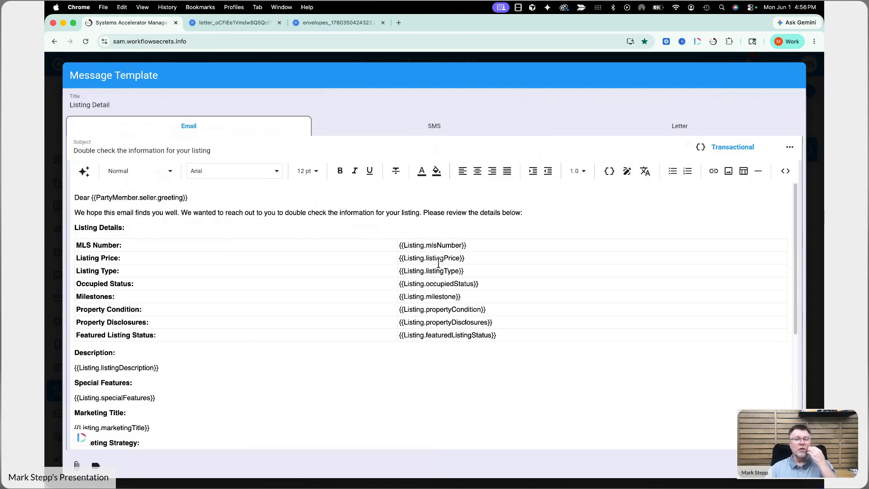
left_click(647, 135)
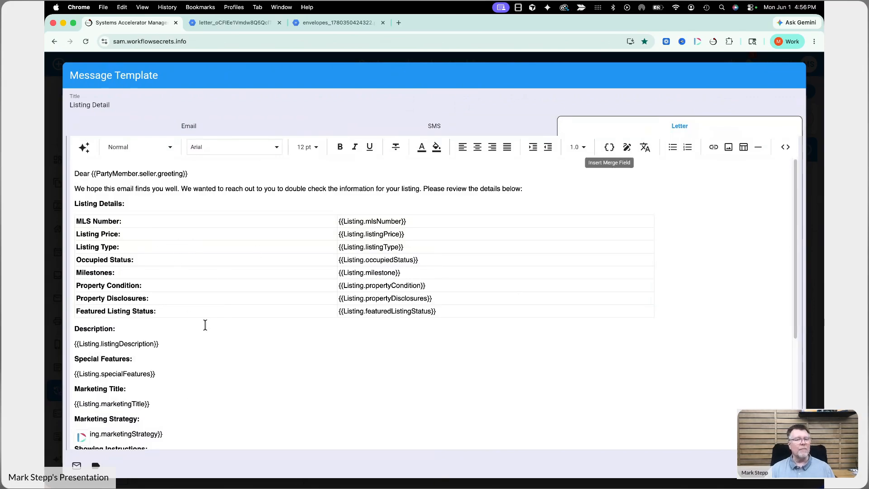
scroll(231, 336, "down", 5)
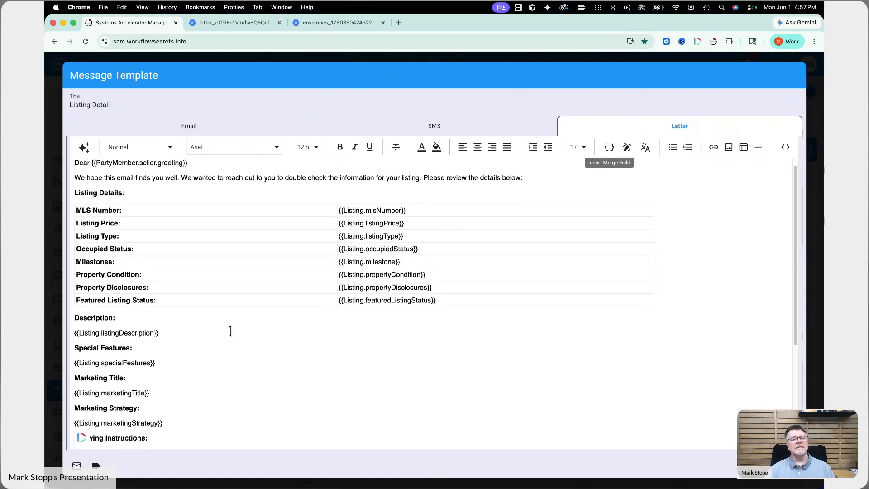
scroll(231, 336, "down", 3)
scroll(231, 333, "up", 8)
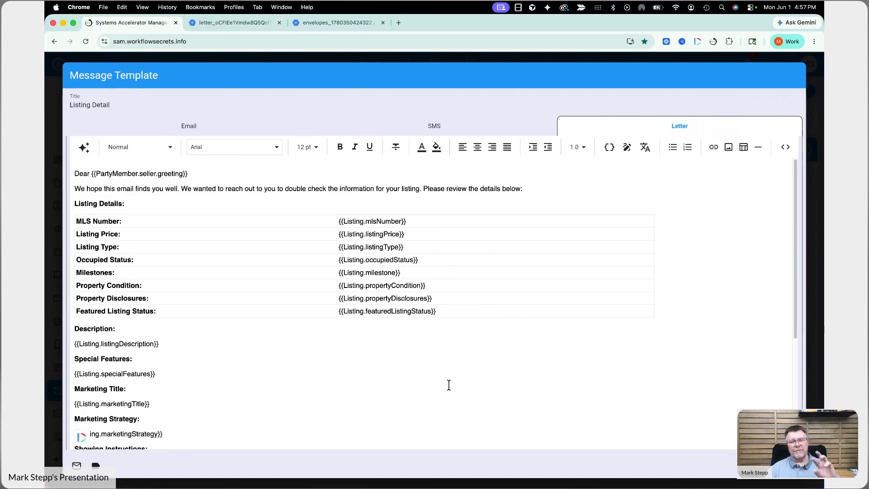
Step: Close the template editors, search the Print Queue for 'listing', preview Listing Detail, and enable selection
left_click(756, 467)
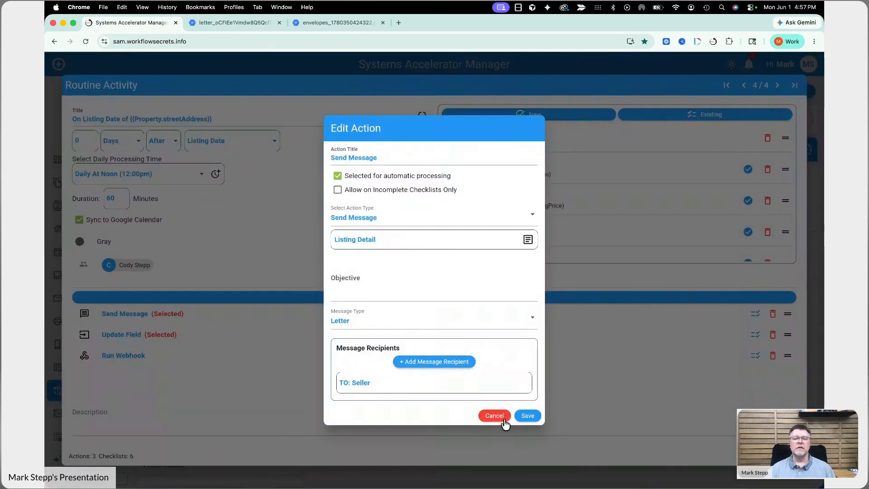
left_click(494, 416)
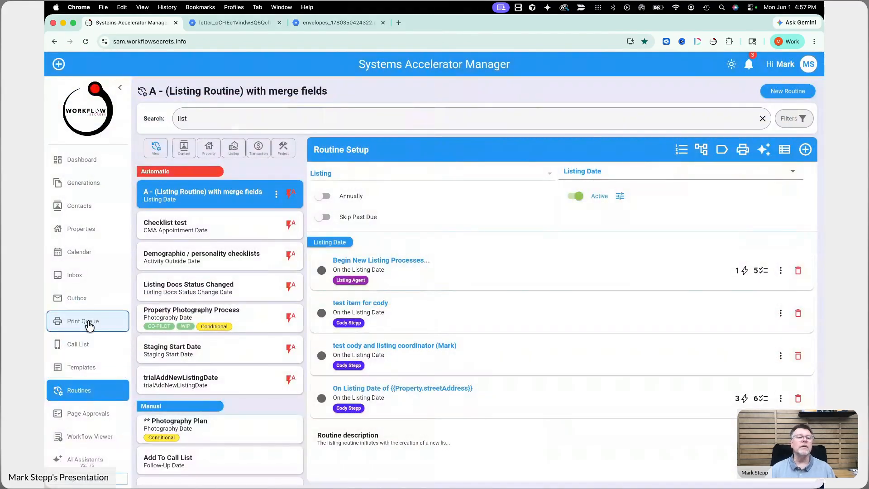
left_click(88, 323)
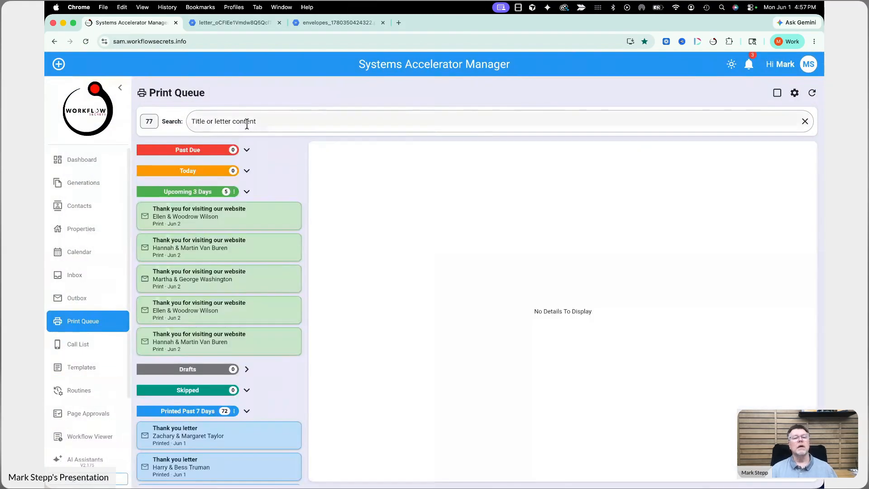
left_click(246, 120)
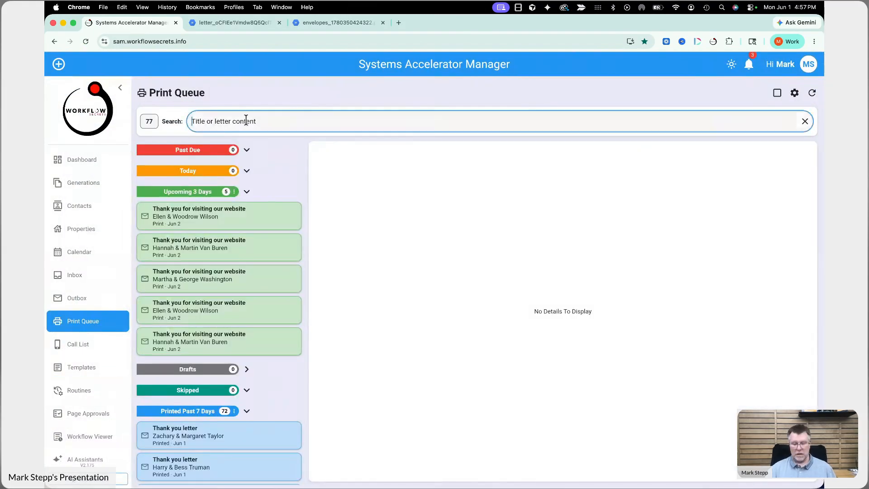
type("listing")
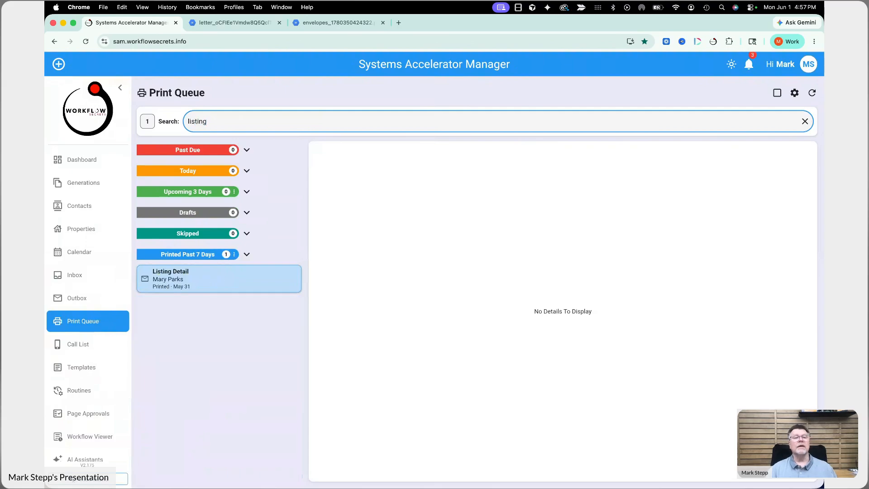
left_click(184, 281)
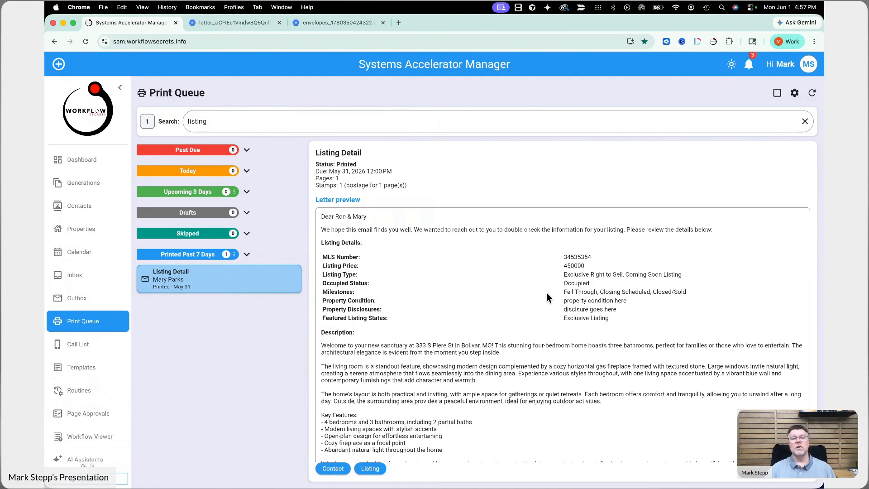
left_click(777, 93)
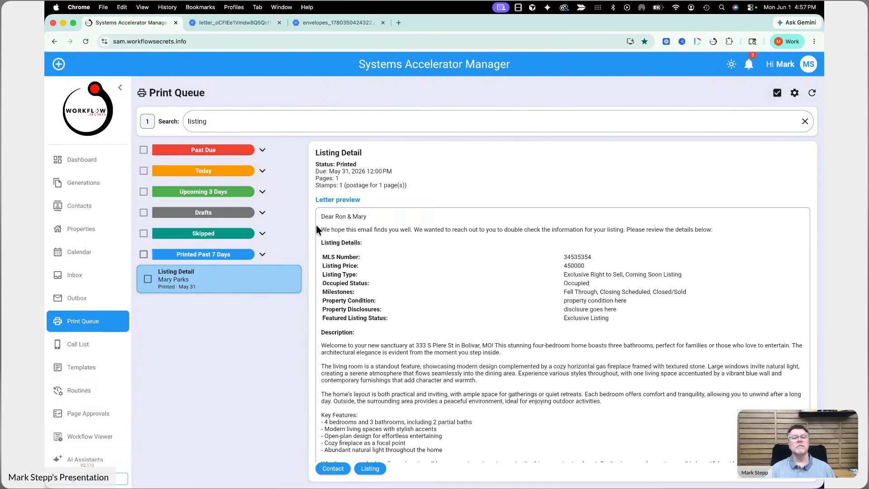
Step: Preview printing the Listing Detail letter without printing or marking it printed, then open its listing
left_click(148, 279)
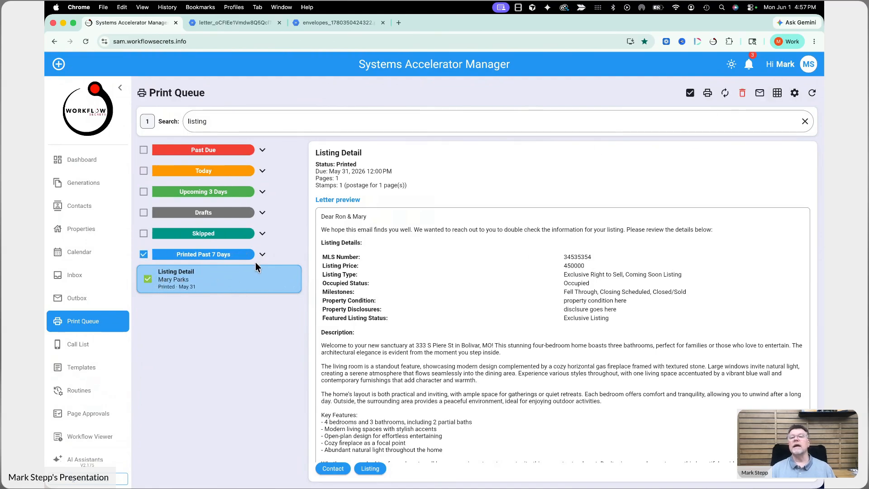
left_click(707, 94)
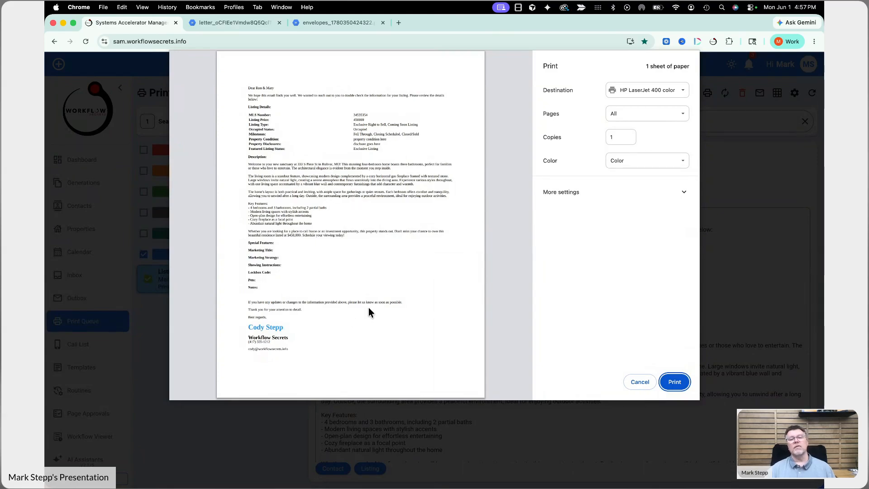
left_click(640, 389)
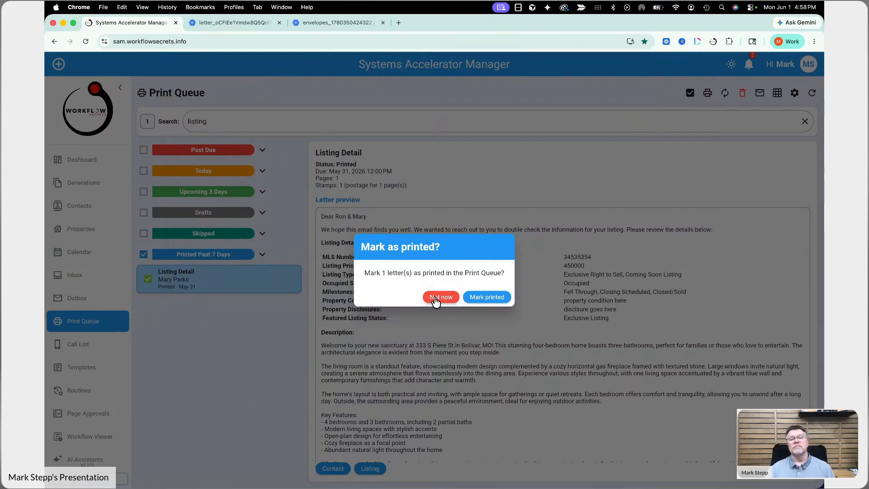
left_click(437, 298)
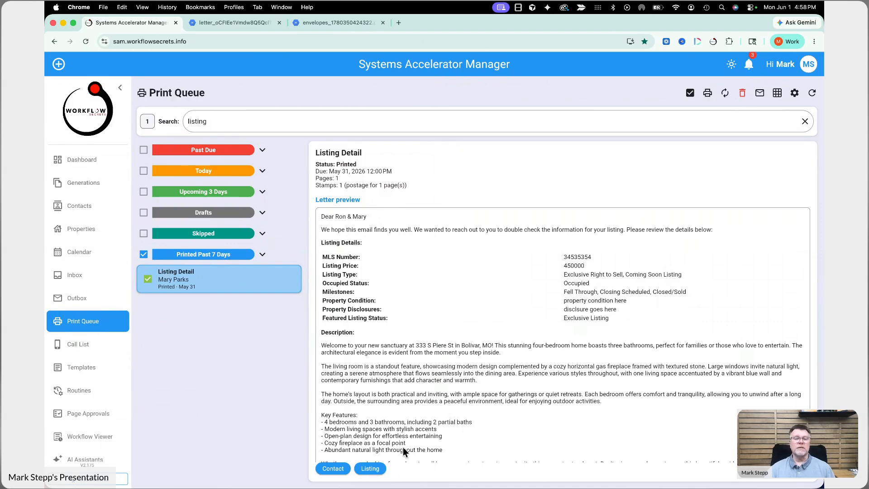
left_click(370, 470)
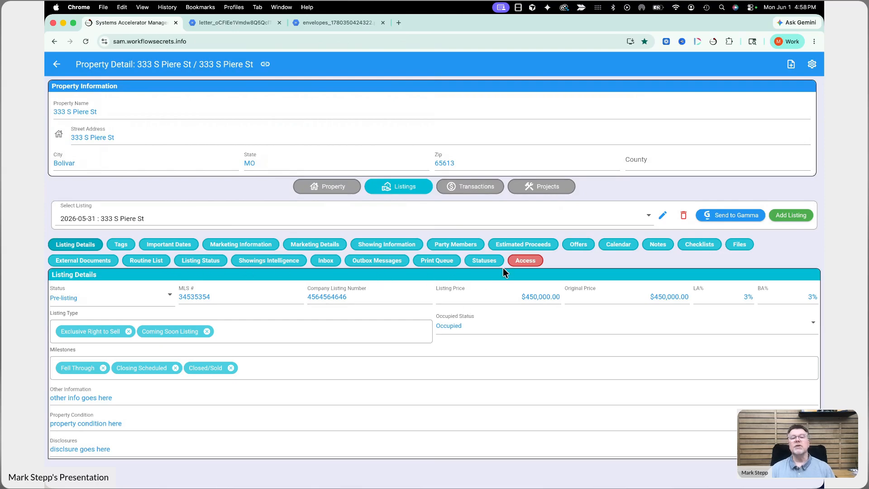
left_click(434, 261)
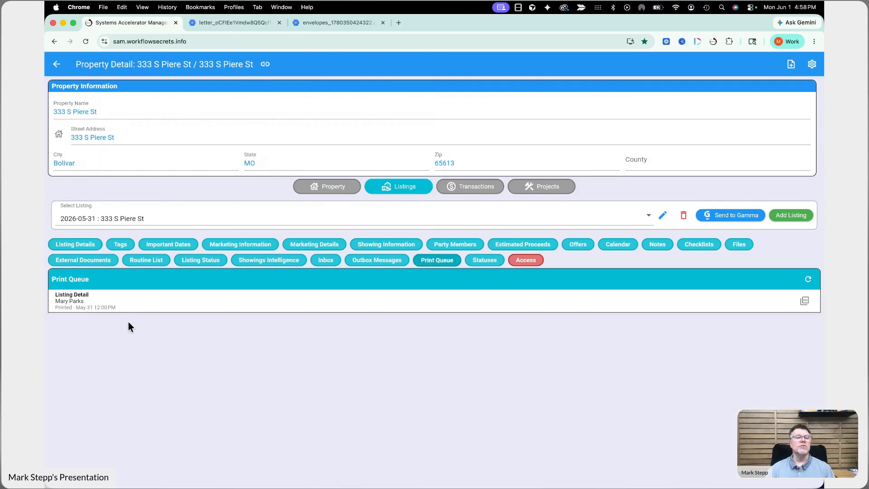
left_click(804, 301)
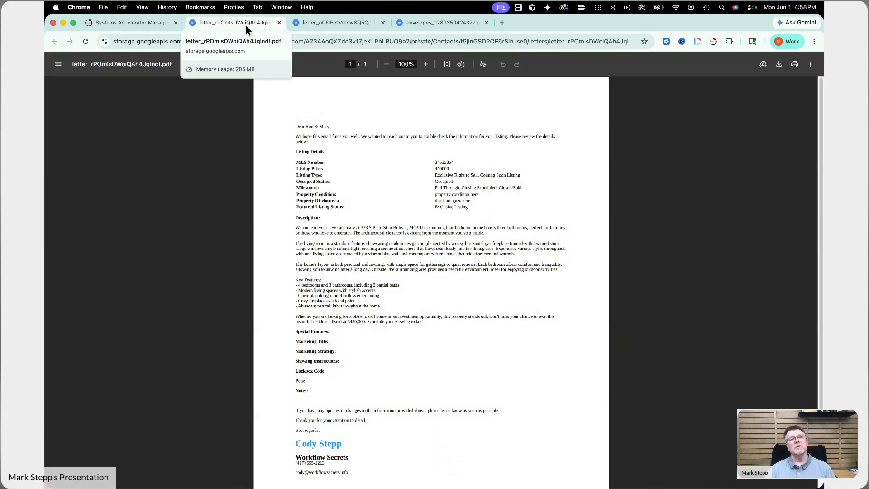
left_click(132, 28)
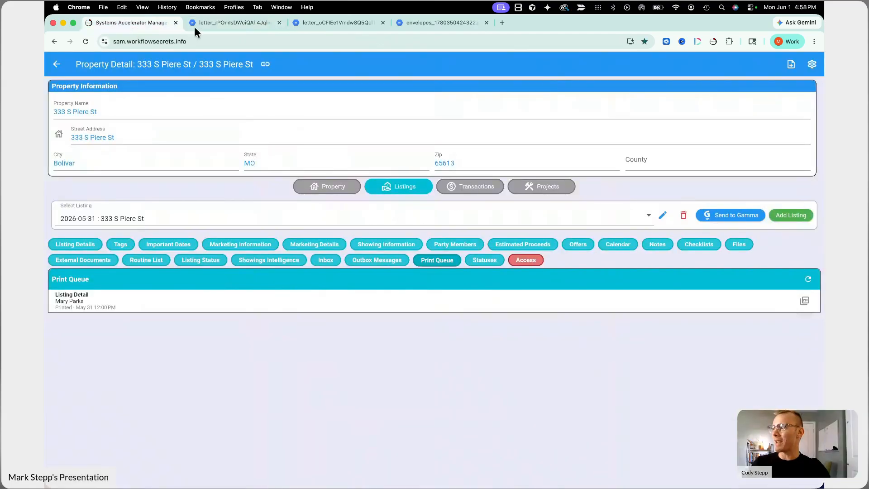
left_click(56, 64)
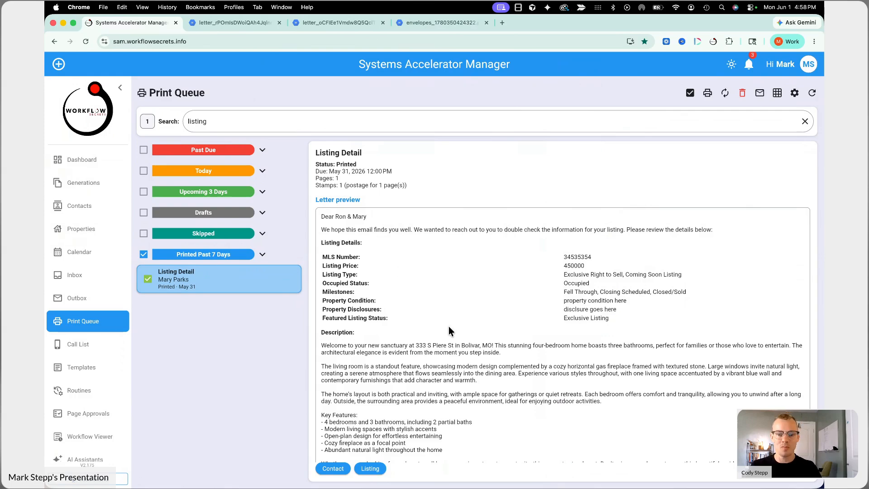
Step: Go from the Print Queue back to the Dashboard via the left sidebar
scroll(450, 327, "down", 5)
scroll(449, 327, "up", 5)
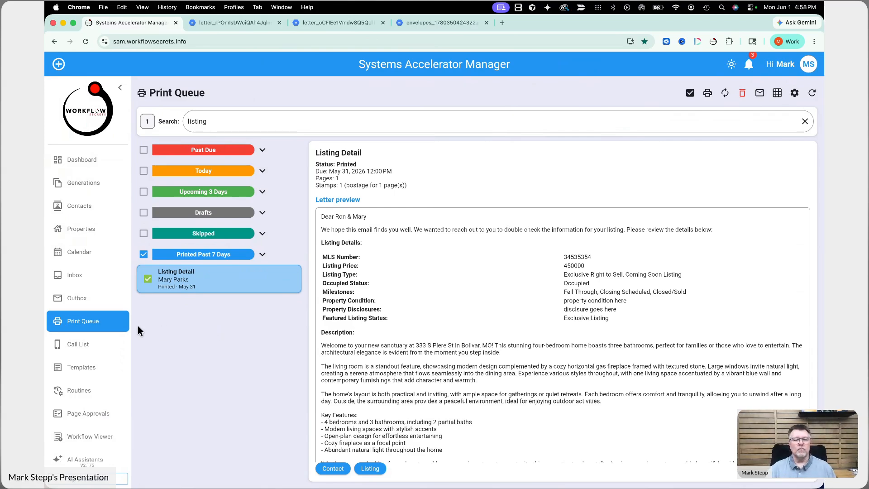
scroll(98, 407, "down", 1)
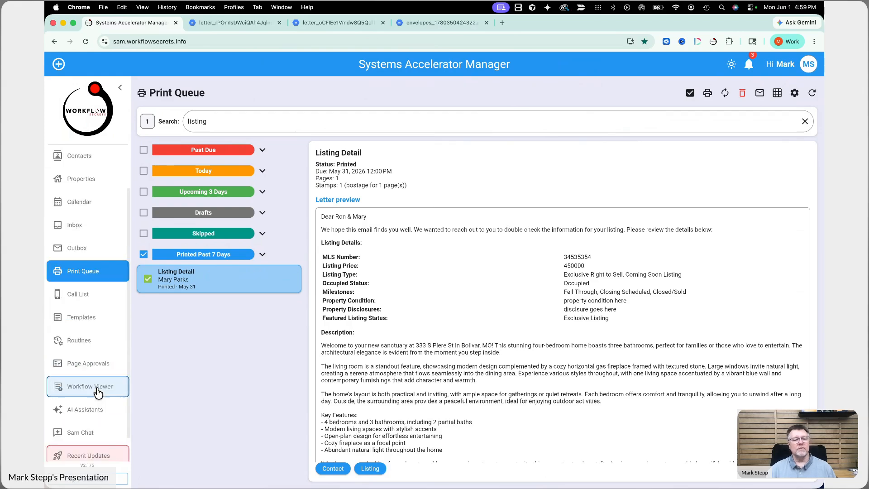
scroll(99, 392, "down", 3)
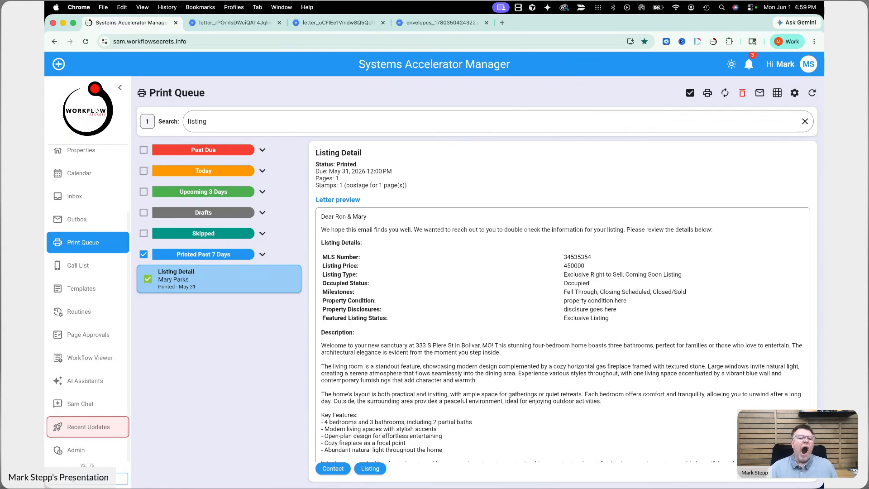
scroll(71, 231, "up", 3)
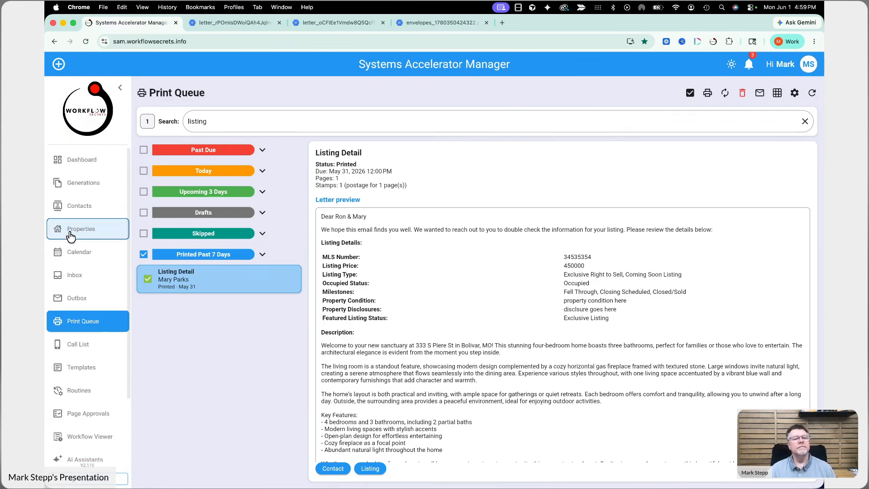
left_click(79, 168)
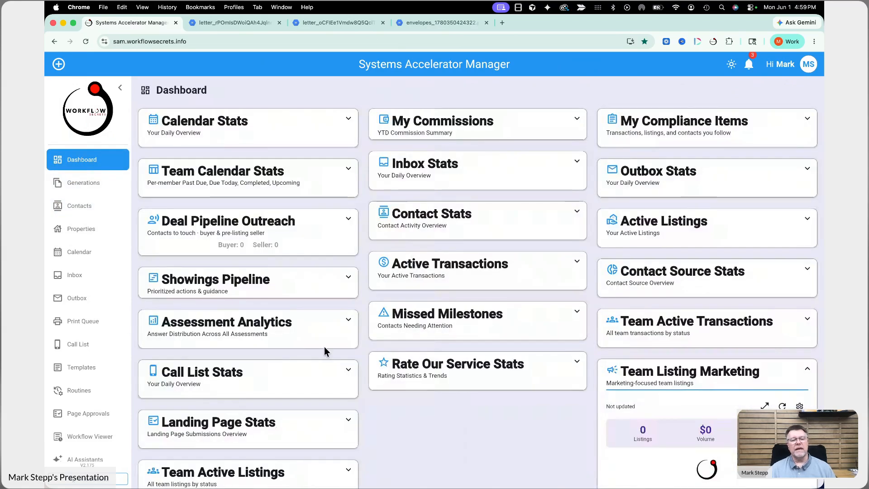
Step: Check Print Queue Stats (71 printed, 5 upcoming, 5 stamps needed), then open Sam Chat
scroll(324, 346, "down", 5)
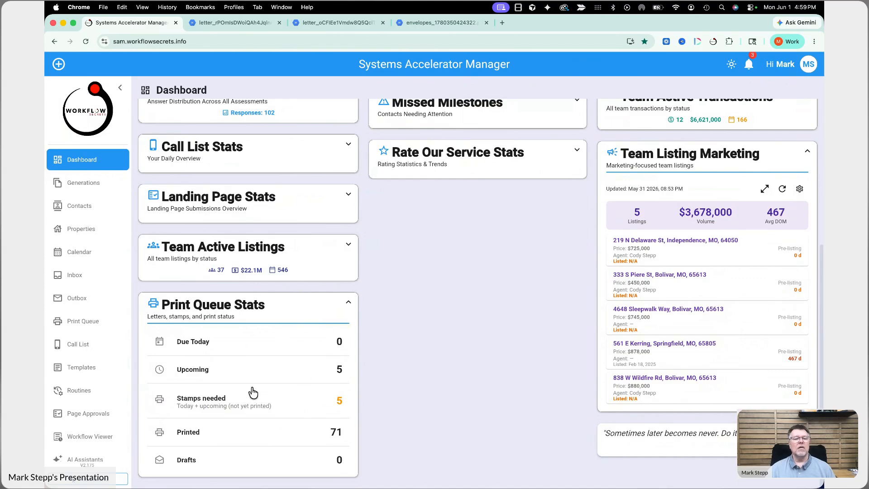
scroll(274, 416, "down", 1)
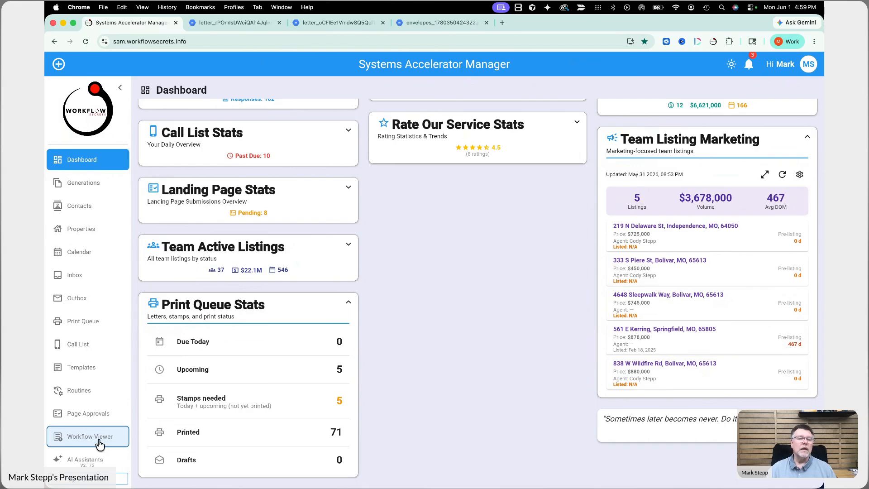
scroll(102, 440, "down", 3)
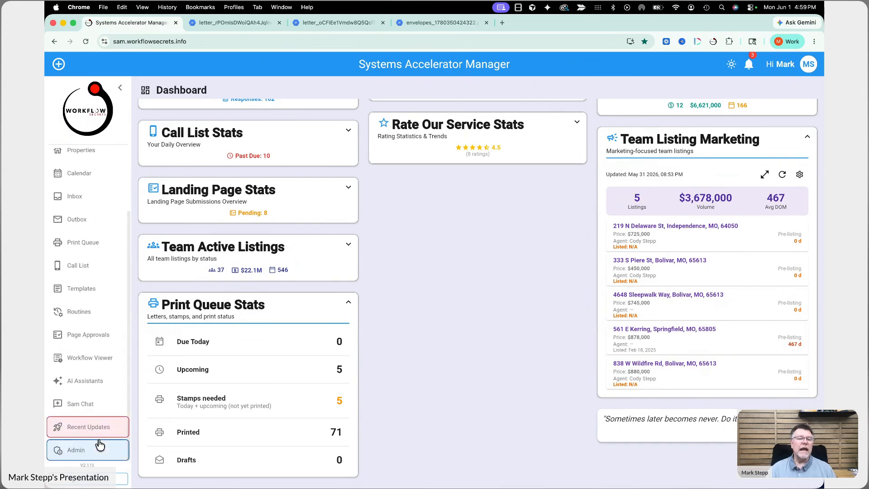
left_click(99, 408)
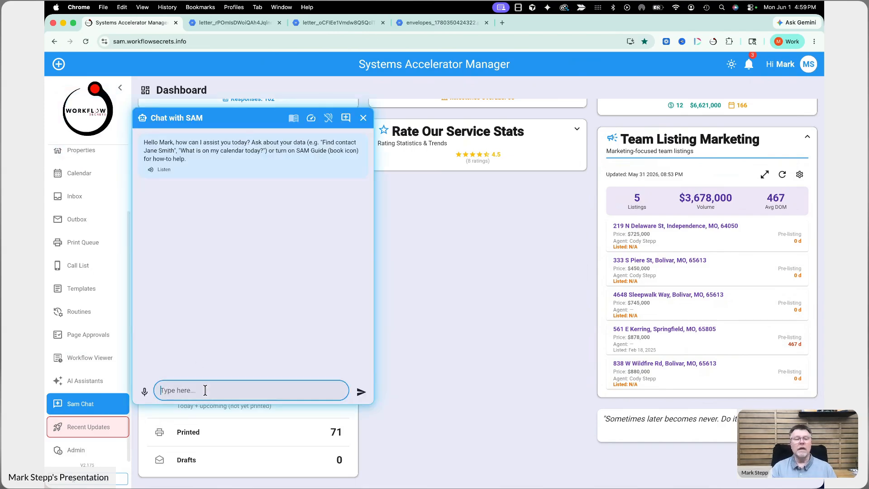
Step: Ask SAM 'can I print letters?' and switch the chat to SAM Guide mode
type("can I print")
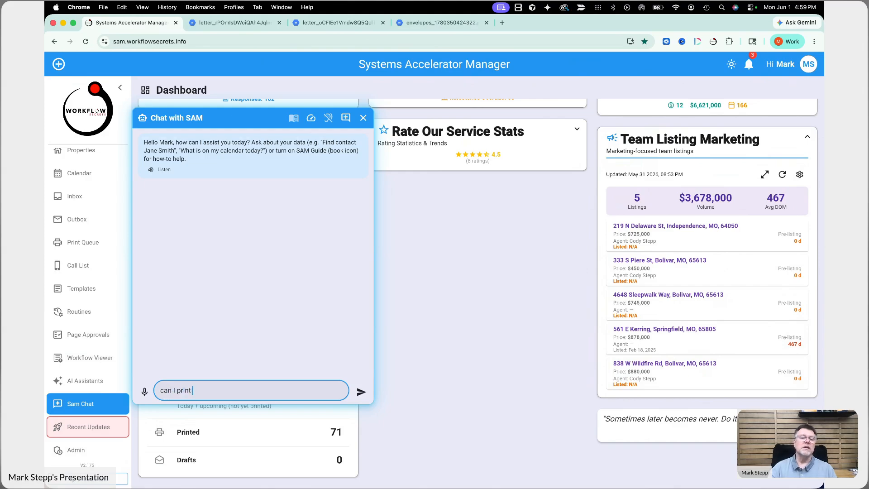
type(" letters?")
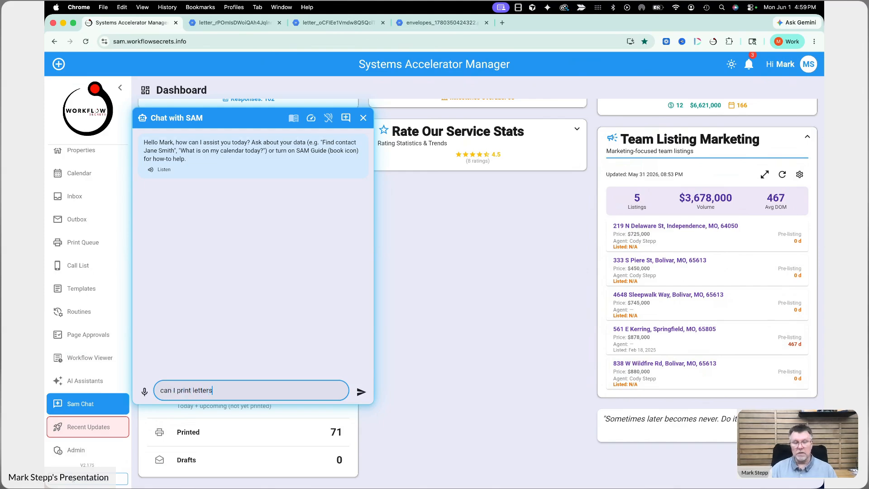
key("Return")
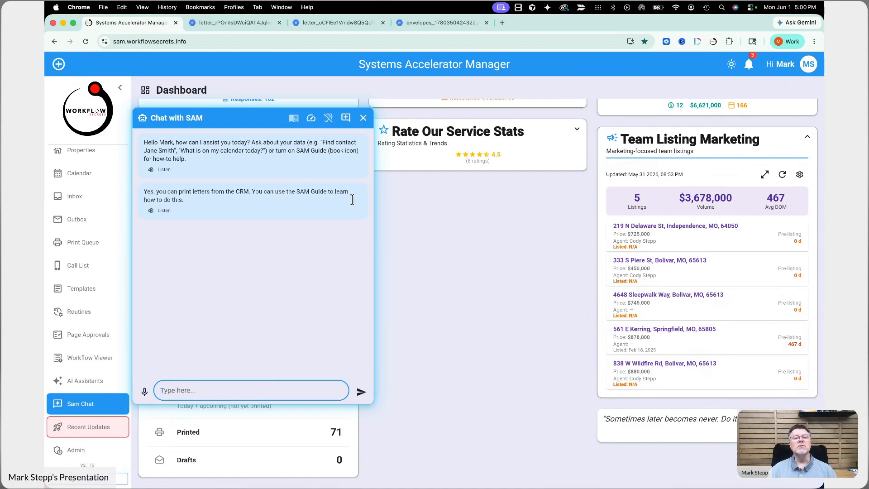
left_click(294, 118)
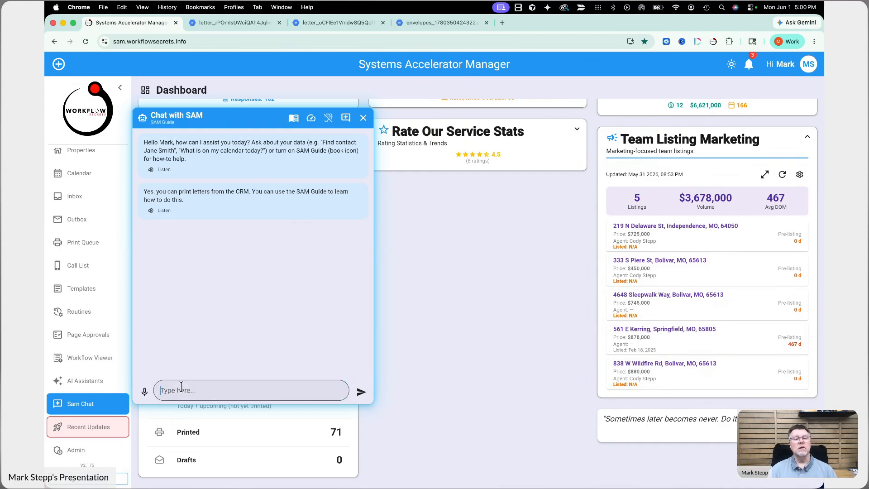
Step: Ask SAM Guide 'tell me how to print letters'
type("sho")
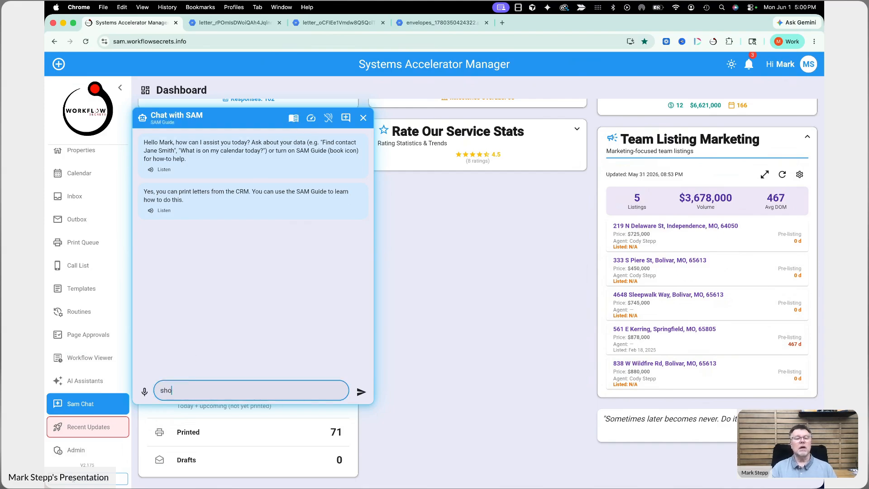
key("BackSpace")
key("BackSpace")
key("BackSpace")
key("BackSpace")
key("BackSpace")
type("tell me how to print ")
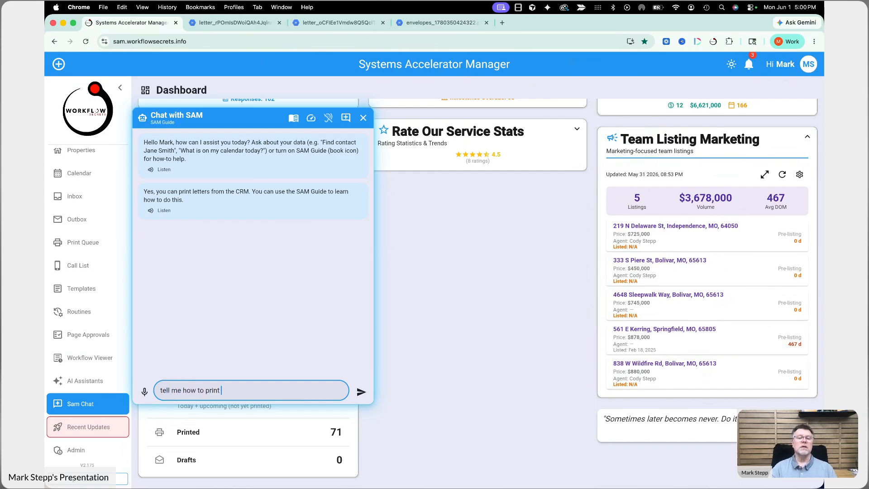
type("letters")
key("Return")
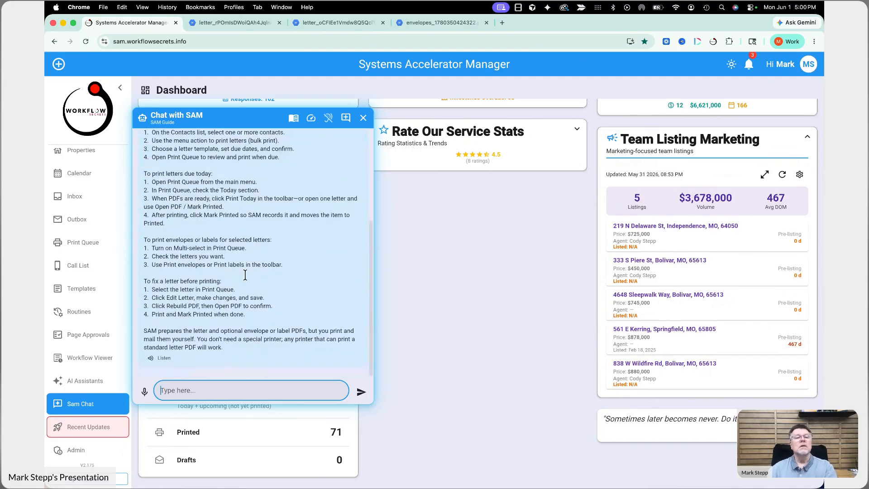
Step: Highlight the reply's four steps for queueing letters from contacts
scroll(218, 262, "up", 5)
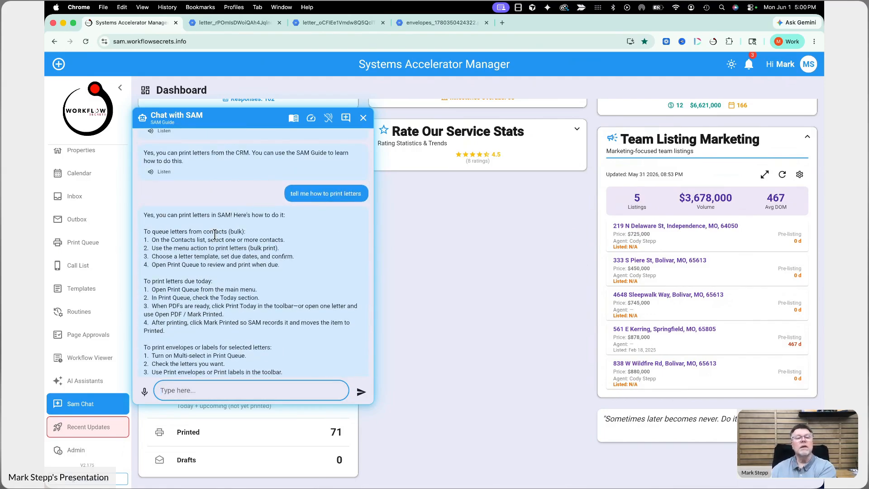
left_click_drag(150, 231, 229, 232)
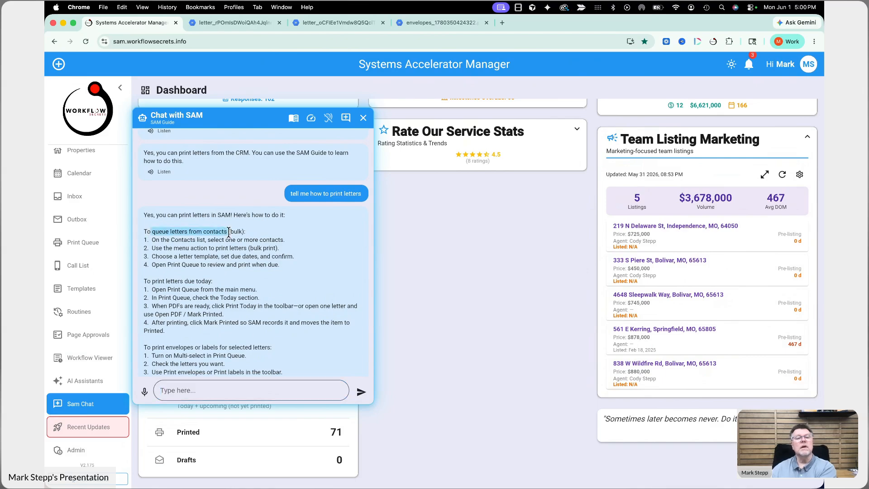
left_click_drag(161, 240, 285, 244)
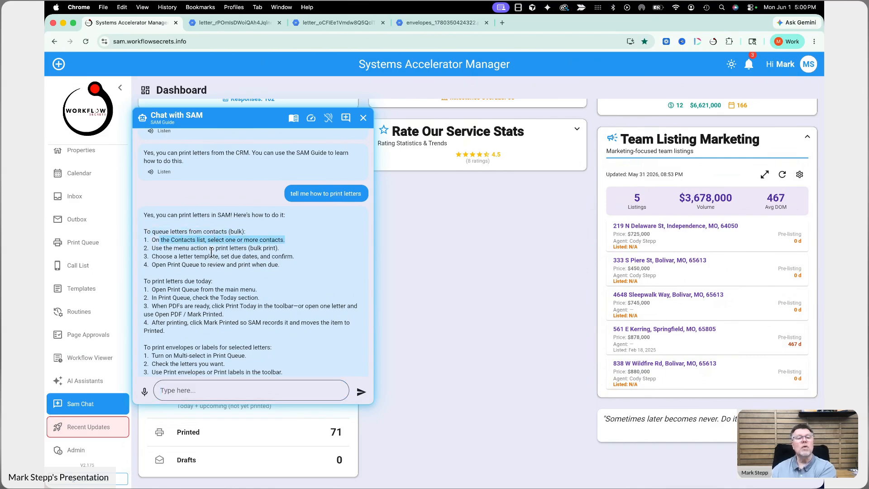
left_click_drag(154, 249, 287, 251)
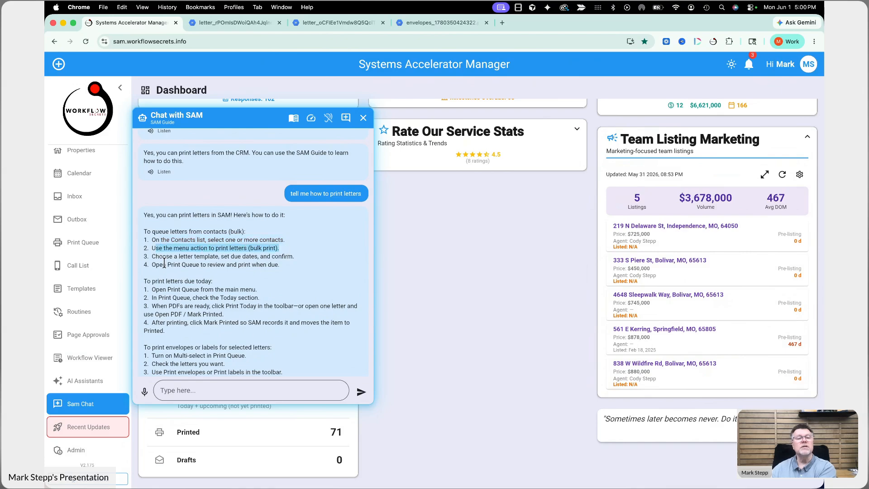
left_click_drag(152, 257, 293, 259)
left_click_drag(149, 266, 294, 266)
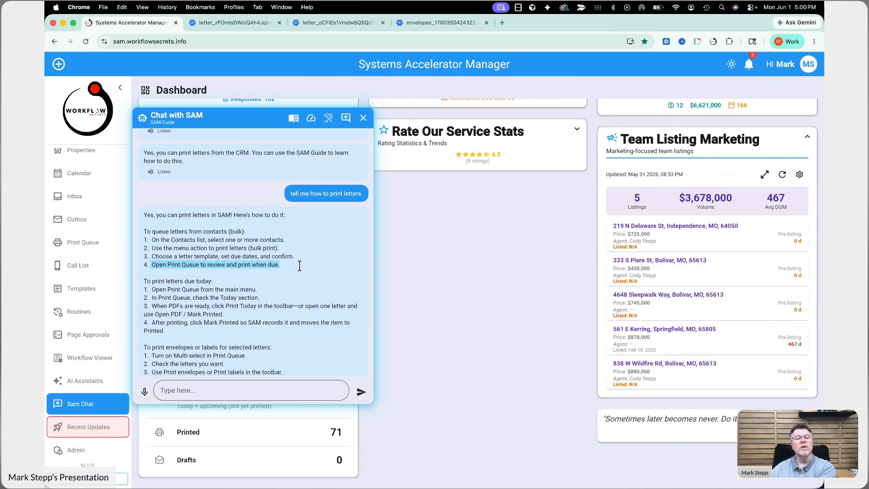
Step: Highlight the steps for printing letters due today and read the rest of the reply
scroll(250, 299, "down", 1)
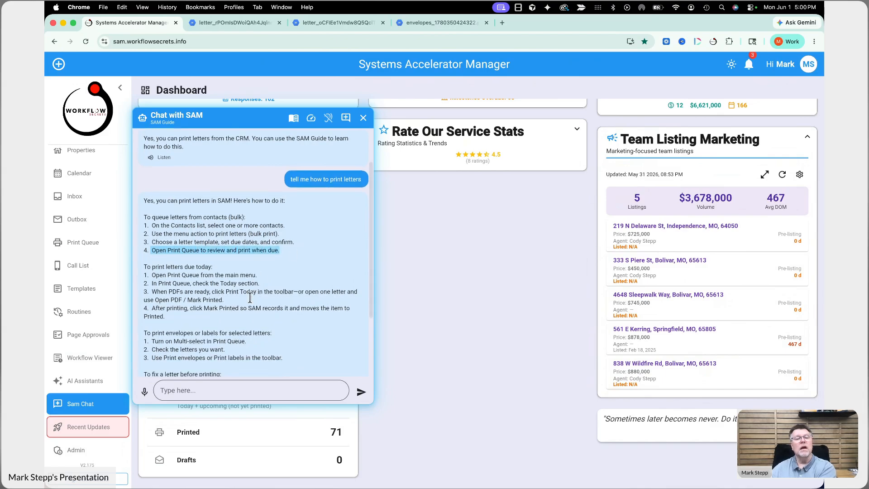
scroll(163, 275, "down", 1)
left_click(166, 273)
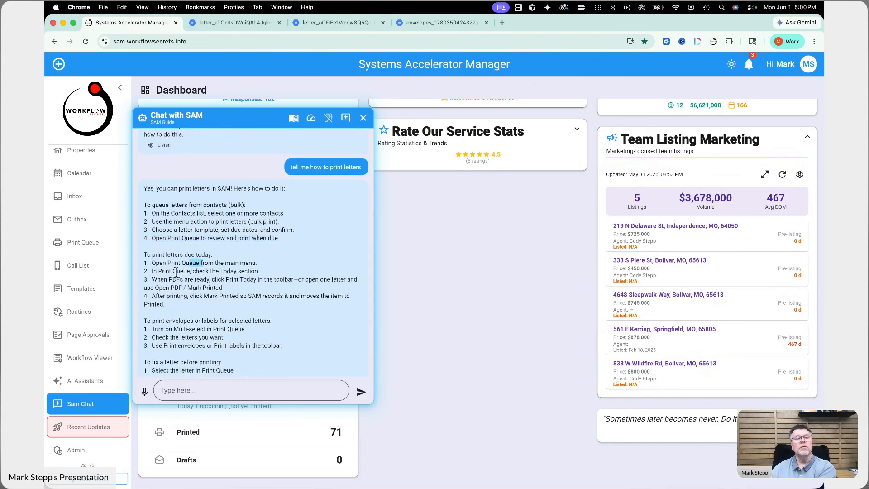
left_click_drag(158, 271, 234, 285)
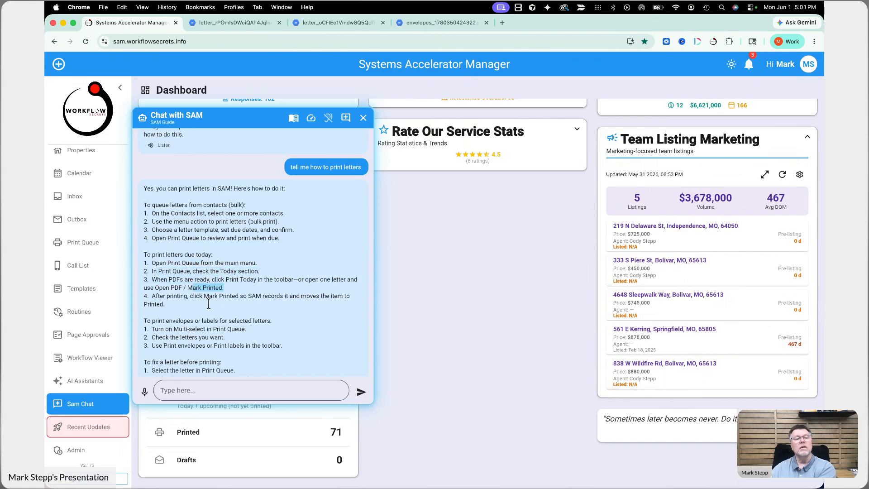
scroll(209, 306, "down", 2)
scroll(184, 319, "down", 4)
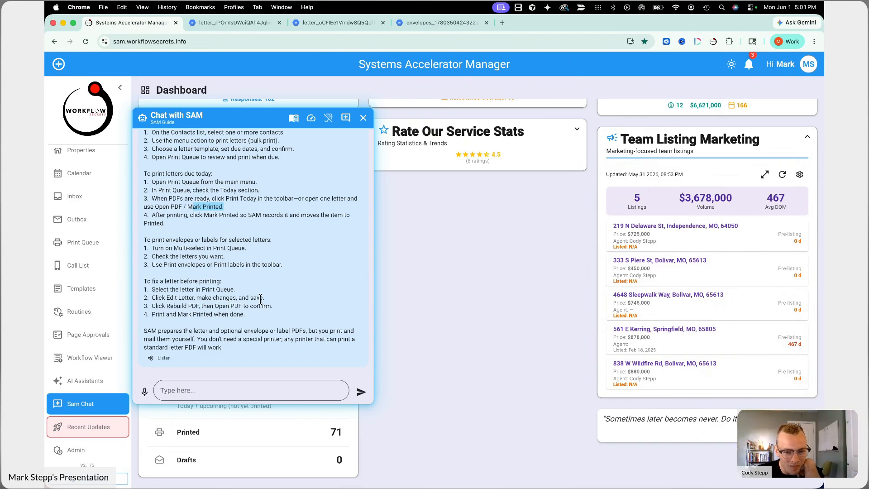
scroll(261, 300, "up", 3)
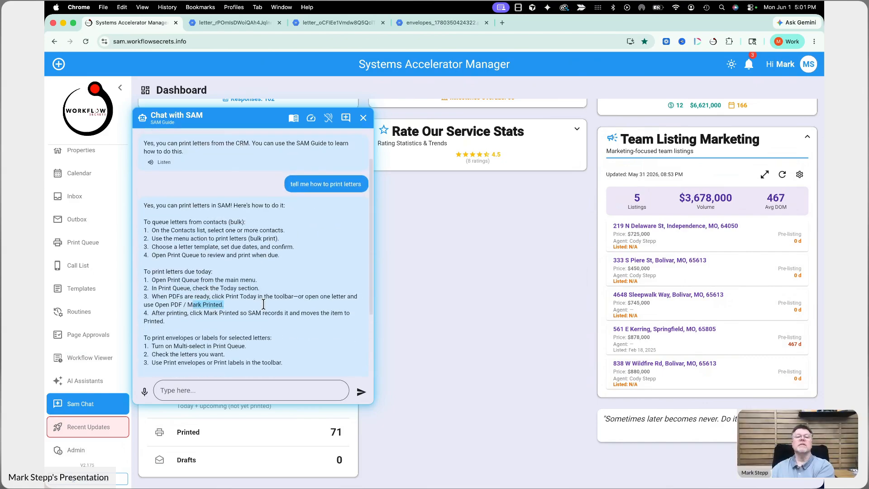
scroll(263, 305, "down", 3)
scroll(264, 304, "down", 1)
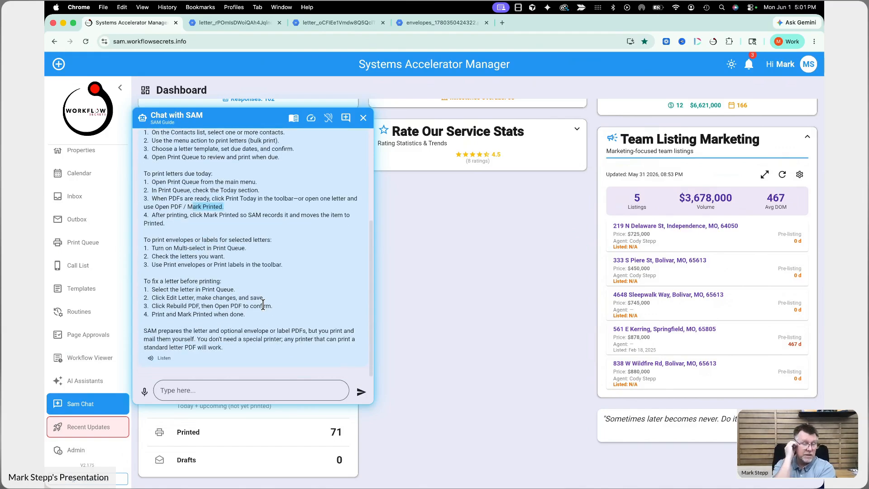